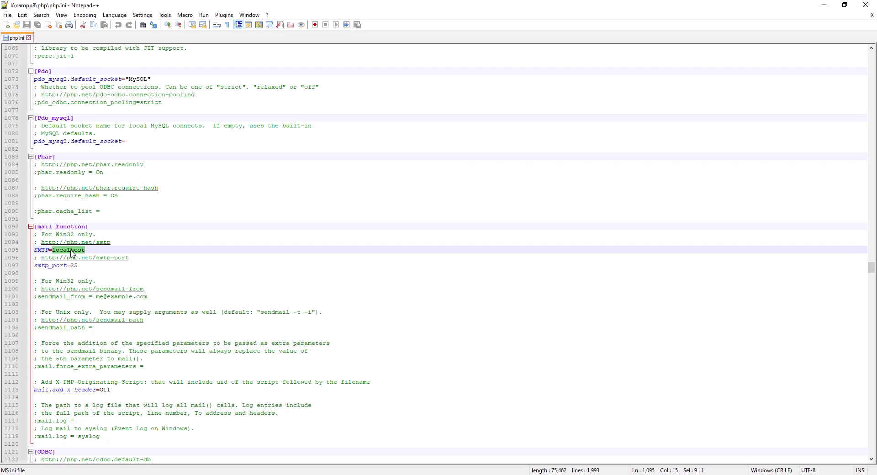
# - In the [mail function] section of php.ini, set SMTP to smtp.gmail.com and smtp_port to 587
pyautogui.write('smtp.')
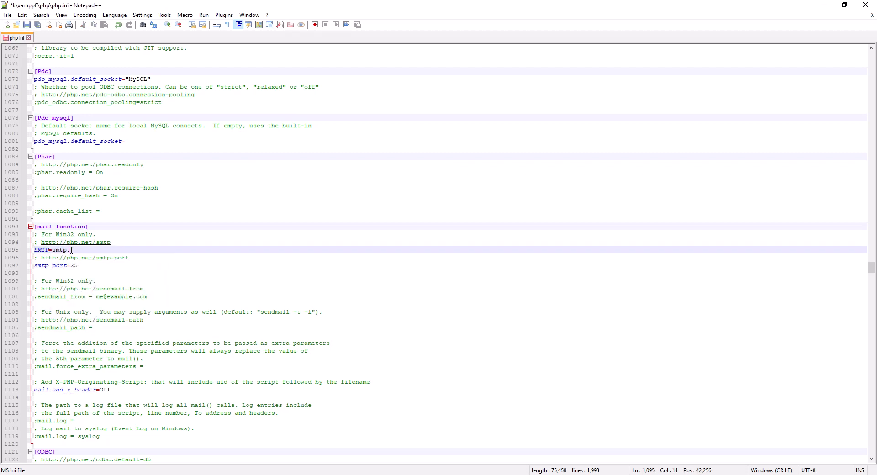
pyautogui.write('gmail.com')
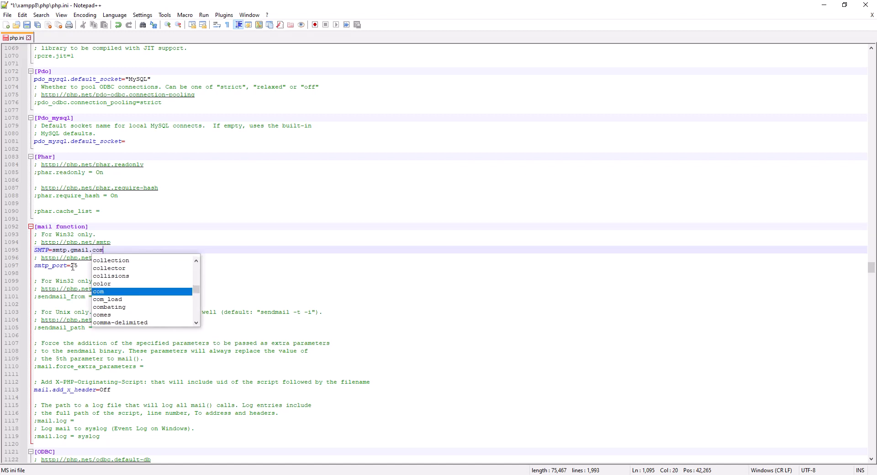
pyautogui.doubleClick(74, 266)
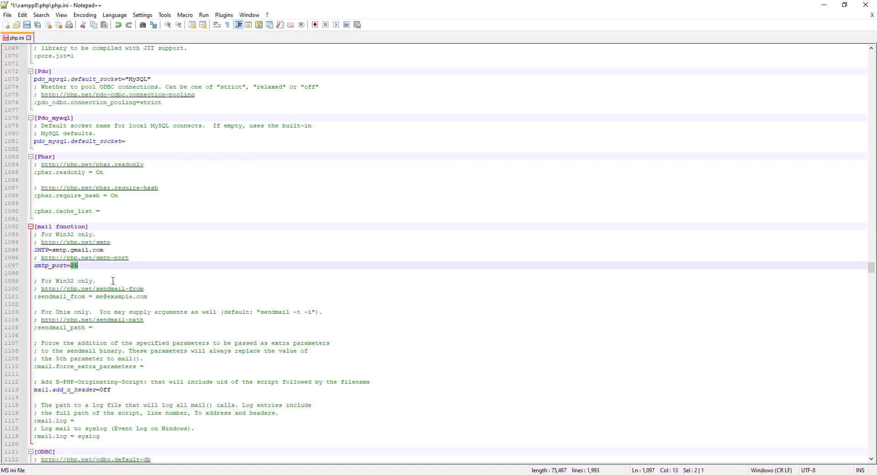
pyautogui.write('587')
# - Uncomment the sendmail_from line and set its value to the sender's Gmail address
pyautogui.click(38, 299)
pyautogui.press('BackSpace')
pyautogui.moveTo(92, 298); pyautogui.dragTo(146, 298)
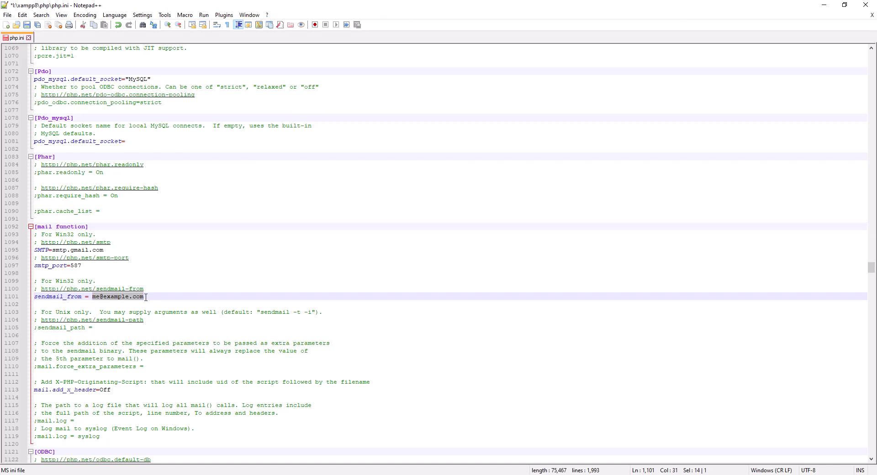
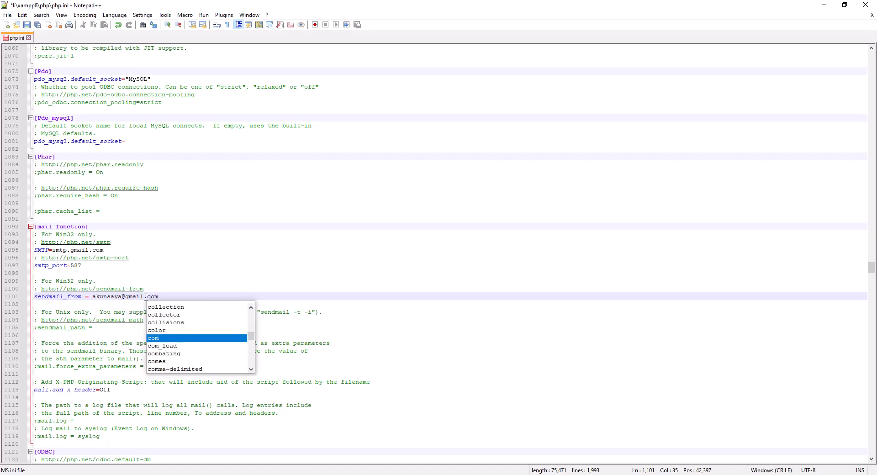
pyautogui.doubleClick(110, 298)
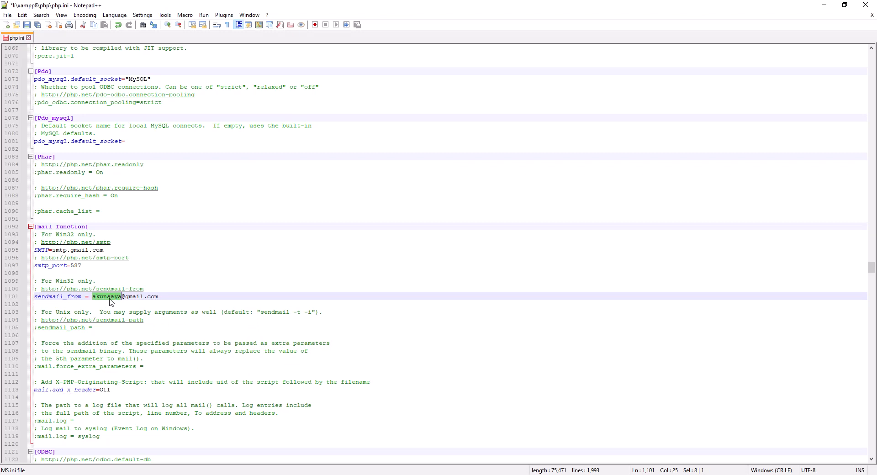
# - Uncomment sendmail_path, set it to "\"I:\xampp8\sendmail\sendmail.exe\" -t", and save php.ini
pyautogui.click(38, 328)
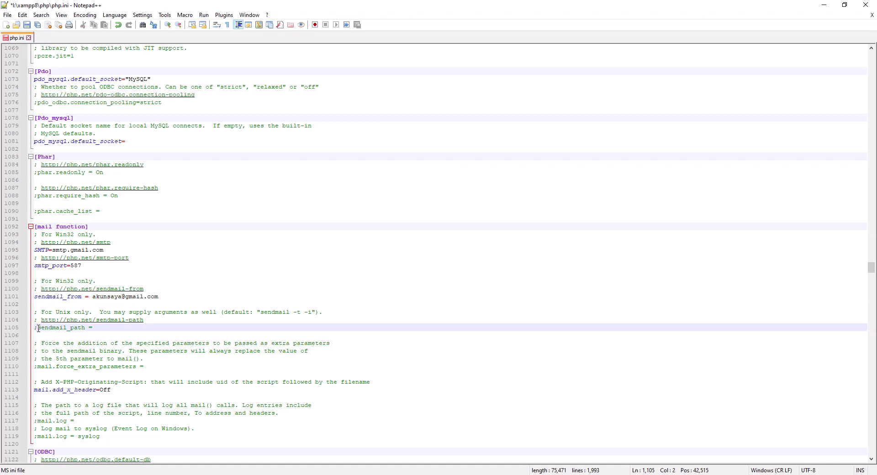
pyautogui.press('BackSpace')
pyautogui.hotkey('alt', 'Tab')
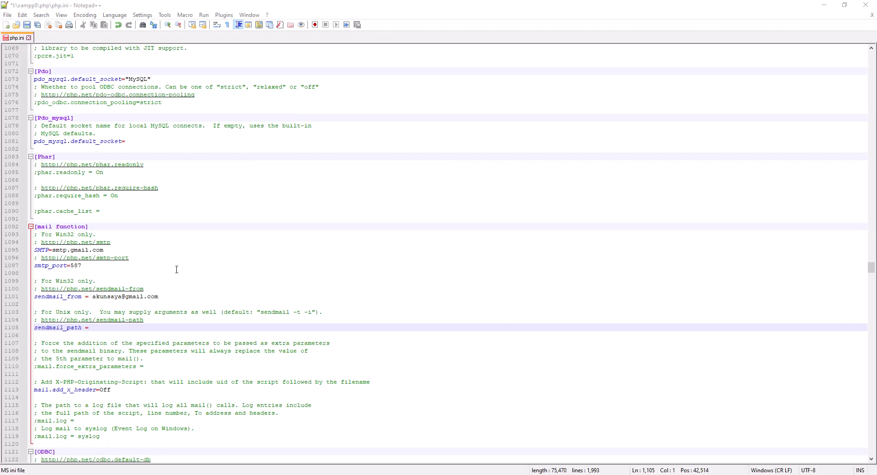
pyautogui.click(121, 327)
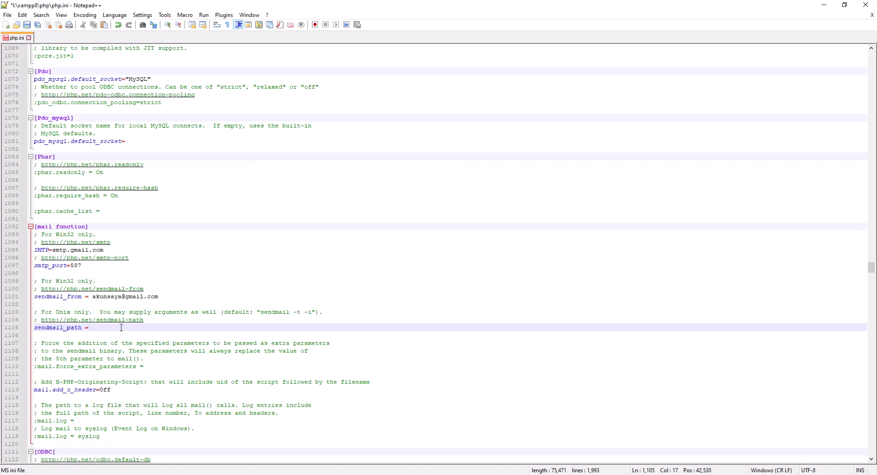
pyautogui.write('"\\"I:\\xampp8\\sendmail\\sendmail.exe\\" -t"')
pyautogui.doubleClick(125, 327)
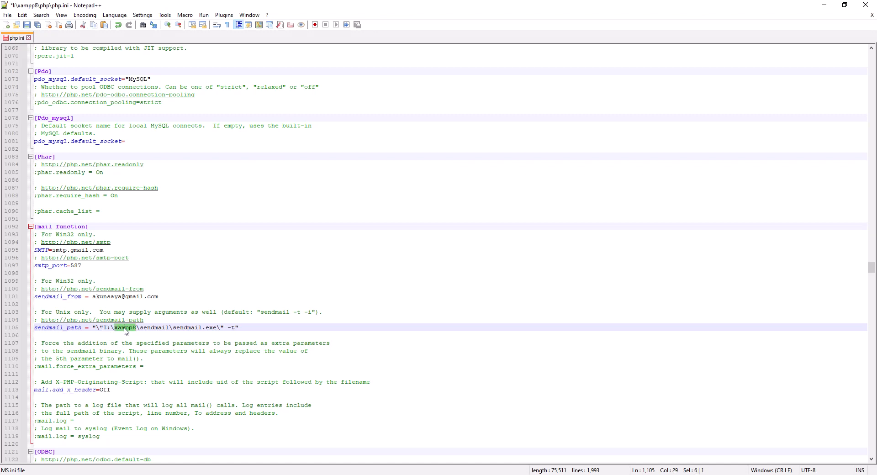
pyautogui.doubleClick(155, 327)
pyautogui.doubleClick(196, 328)
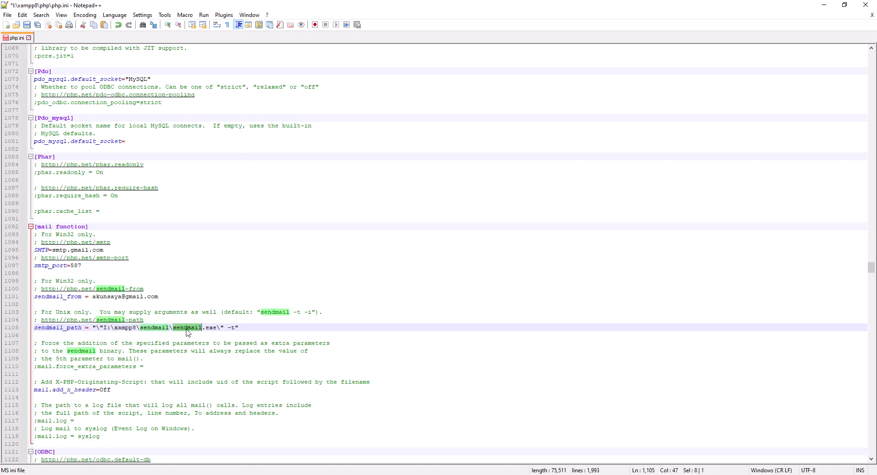
pyautogui.click(253, 329)
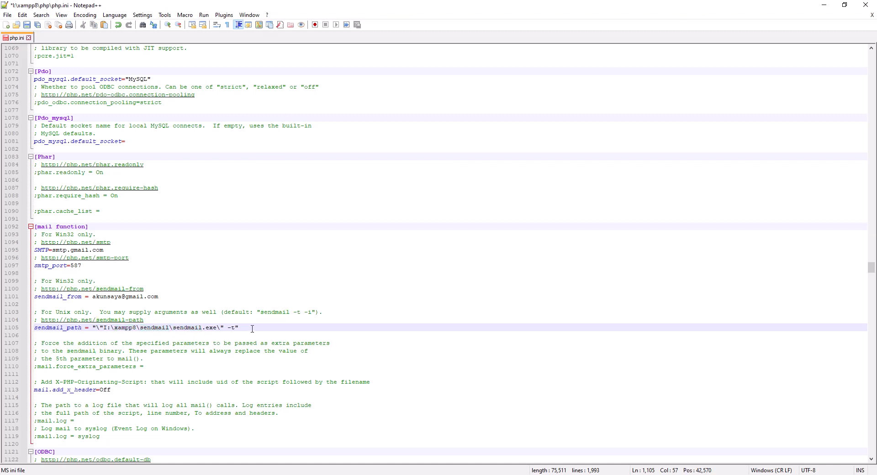
pyautogui.hotkey('ctrl', 's')
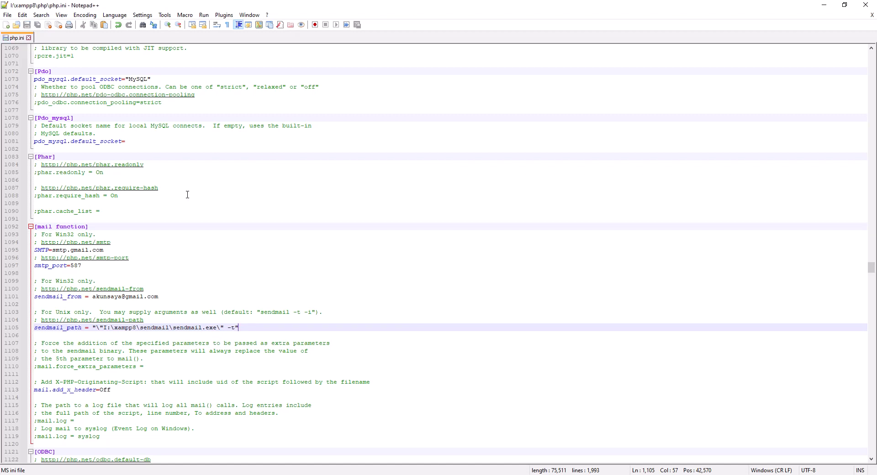
pyautogui.click(122, 250)
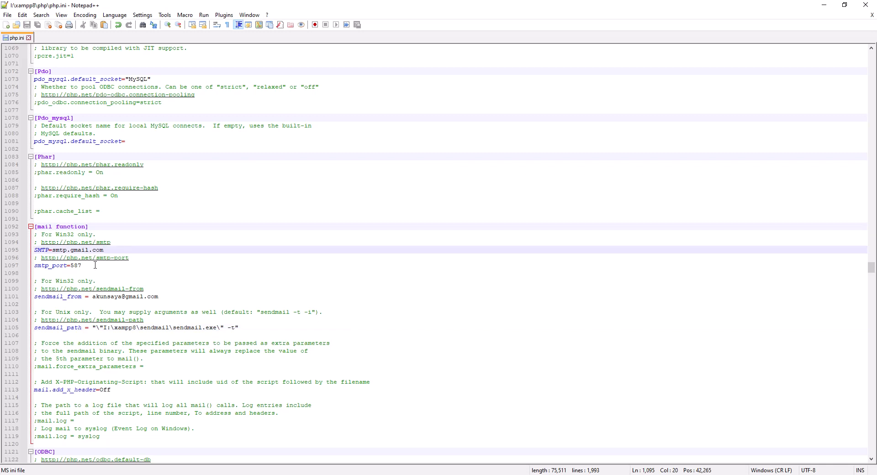
pyautogui.click(95, 265)
pyautogui.click(166, 296)
pyautogui.click(248, 325)
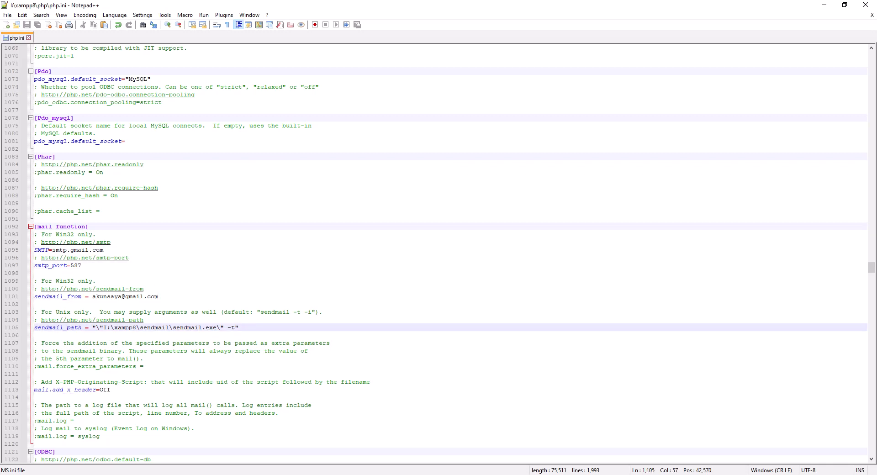
# - Switch to File Explorer and open the sendmail configuration file from the xampp8\sendmail folder in Notepad++
pyautogui.hotkey('alt', 'Tab')
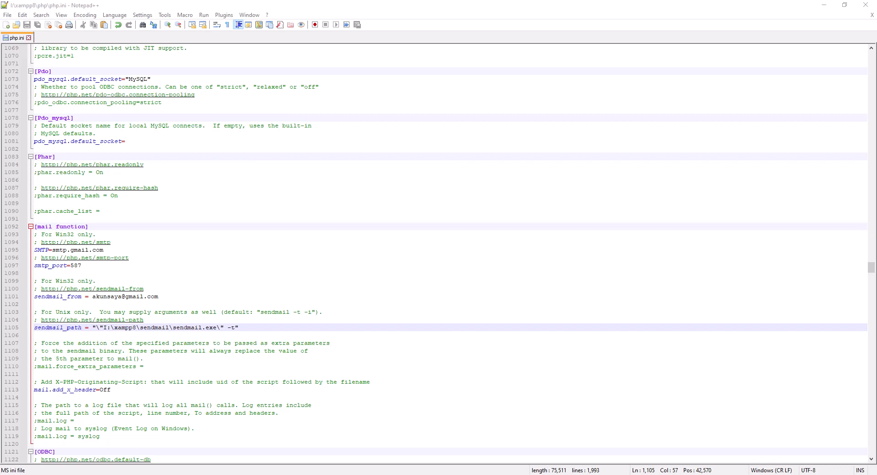
pyautogui.hotkey('alt', 'Tab')
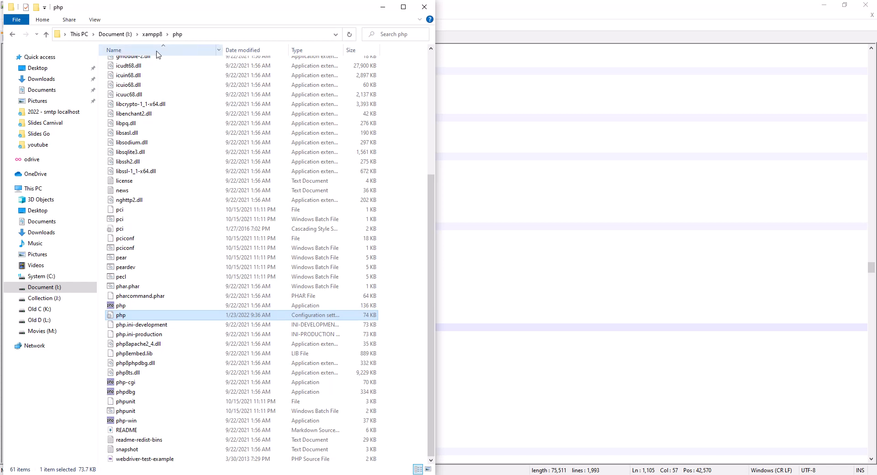
pyautogui.click(153, 34)
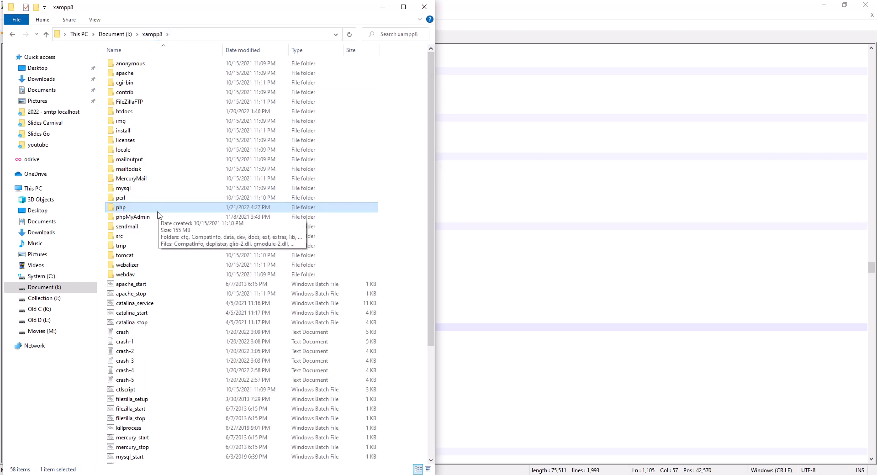
pyautogui.doubleClick(134, 227)
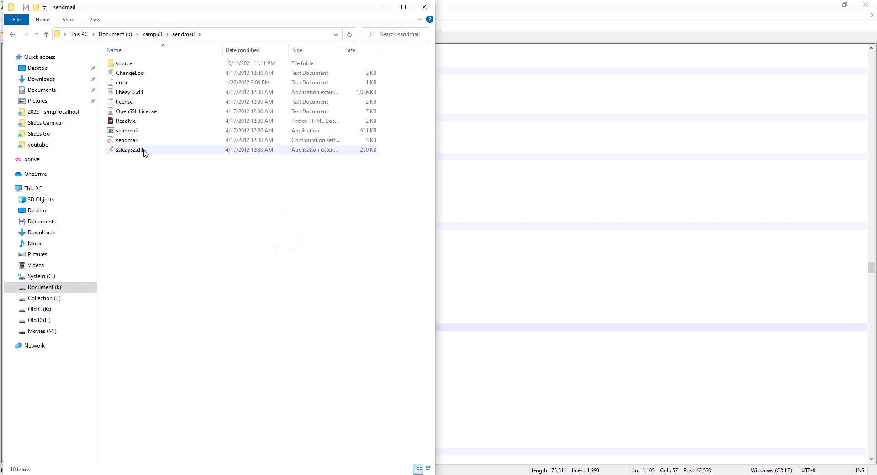
pyautogui.click(133, 143)
pyautogui.rightClick(133, 143)
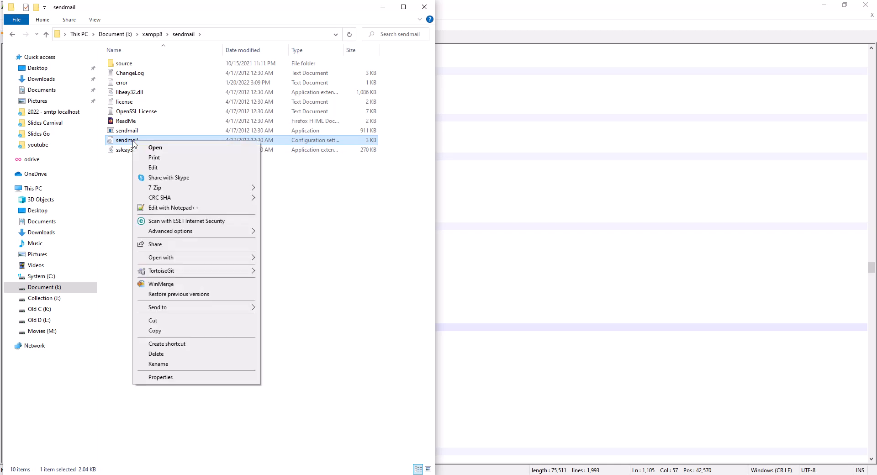
pyautogui.click(208, 210)
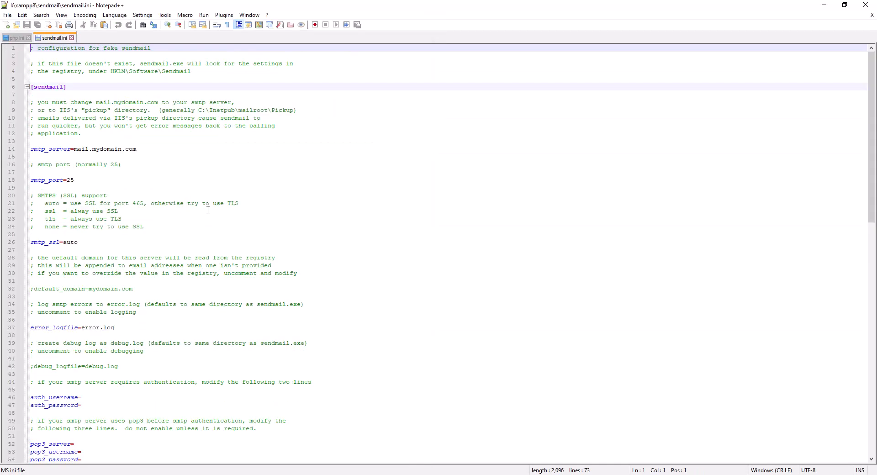
# - Find smtp in sendmail.ini and set smtp_server to smtp.gmail.com
pyautogui.hotkey('ctrl', 'f')
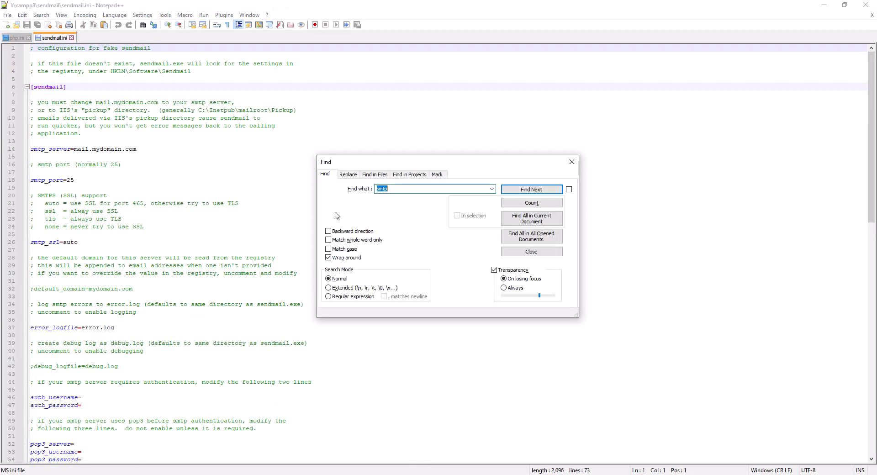
pyautogui.click(530, 190)
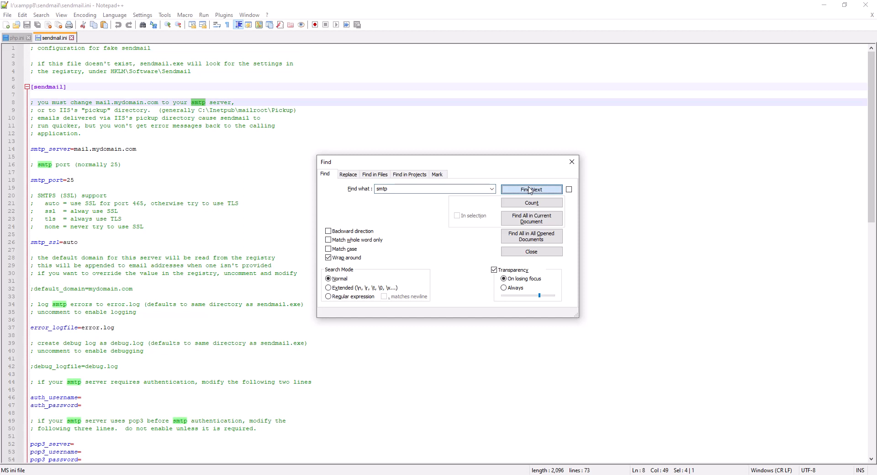
pyautogui.click(159, 102)
pyautogui.click(51, 149)
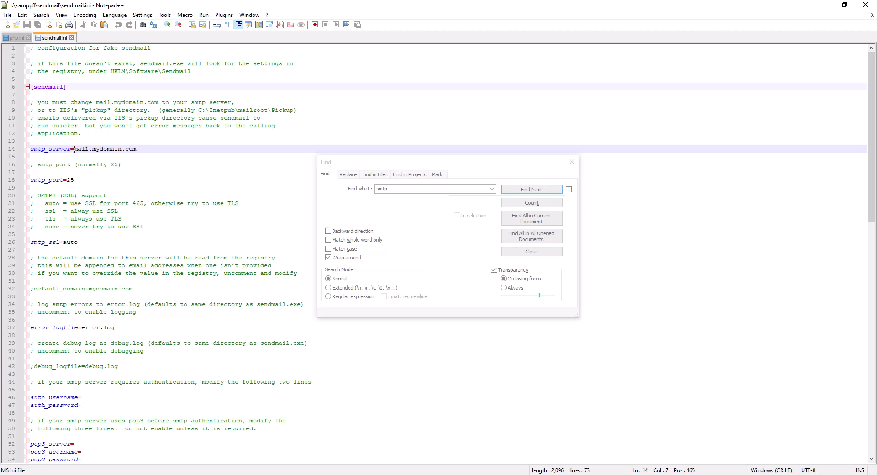
pyautogui.moveTo(75, 149); pyautogui.dragTo(174, 151)
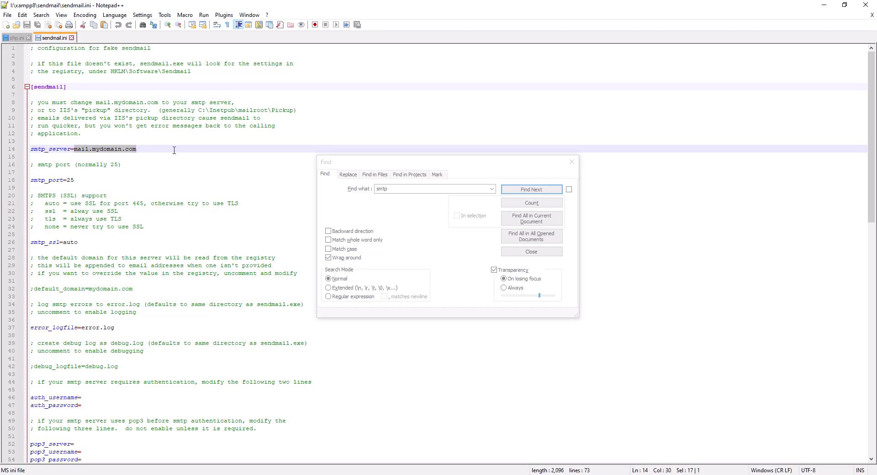
pyautogui.write('smtp.gmail.com')
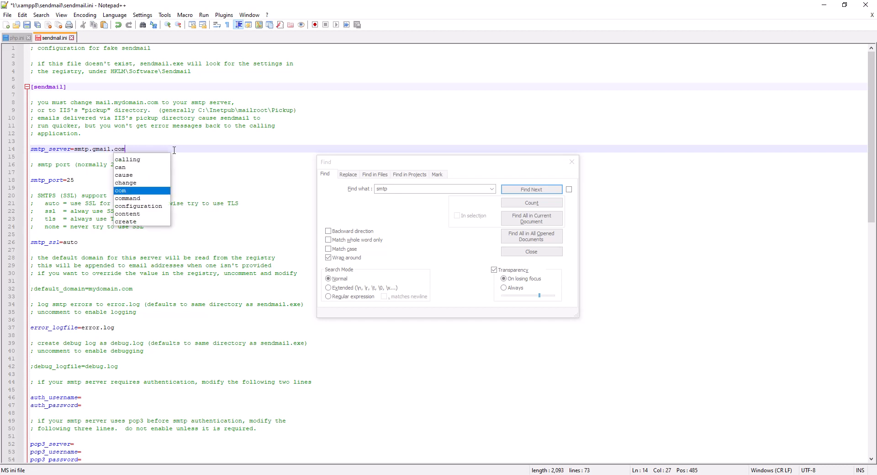
# - Set smtp_port in sendmail.ini to 587 and check the smtp_ssl and error_logfile lines
pyautogui.doubleClick(70, 180)
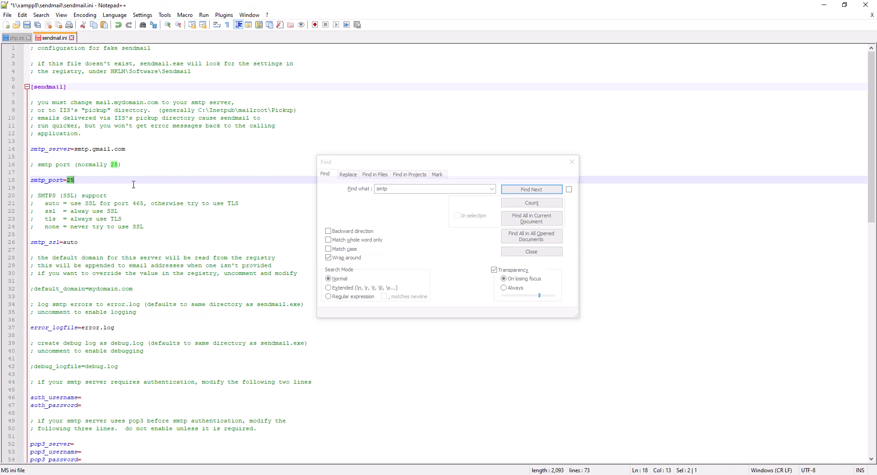
pyautogui.write('587')
pyautogui.hotkey('alt', 'Tab')
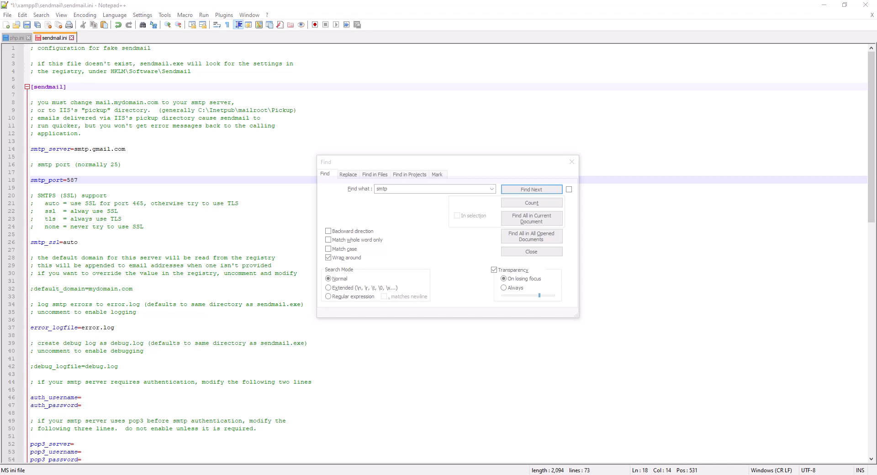
pyautogui.click(111, 243)
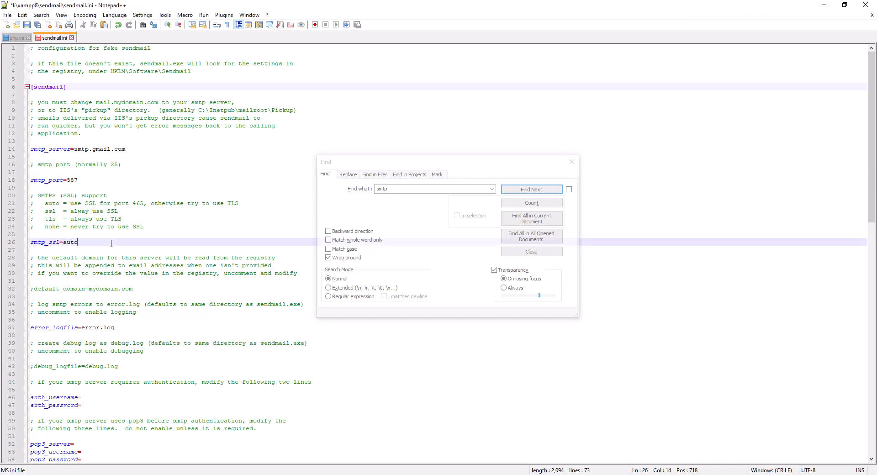
pyautogui.click(127, 328)
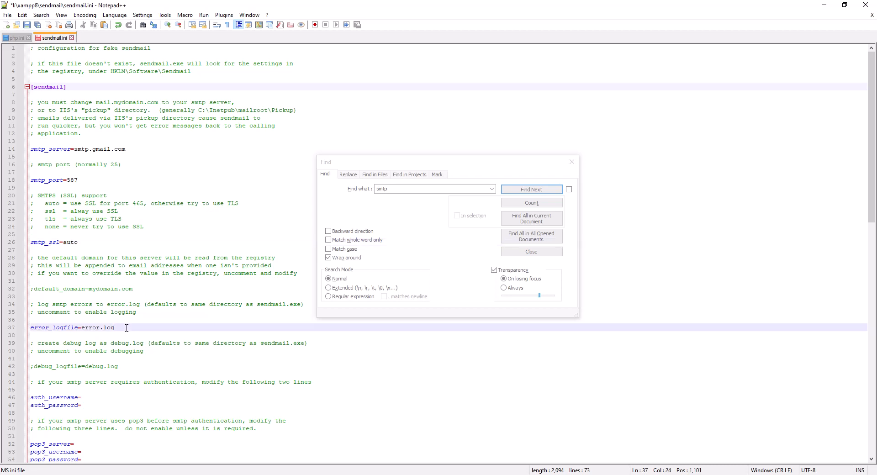
# - Set auth_username in sendmail.ini to the same Gmail address used for sendmail_from in php.ini
pyautogui.scroll(-1, 126, 328)
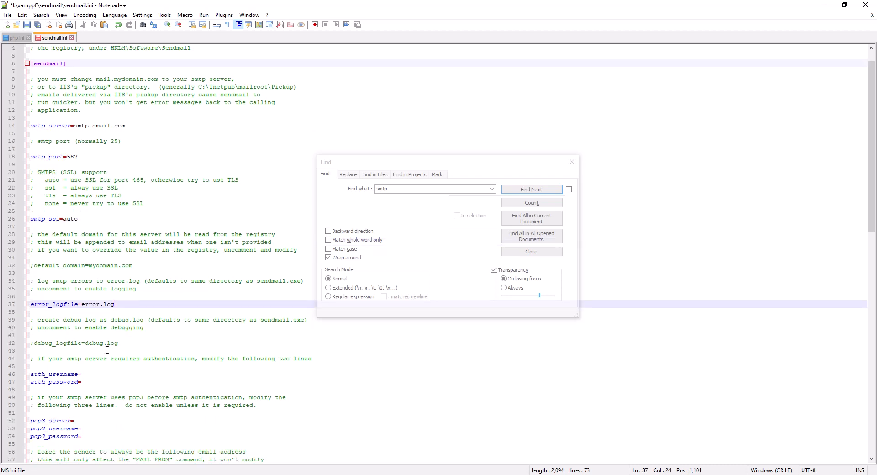
pyautogui.click(105, 373)
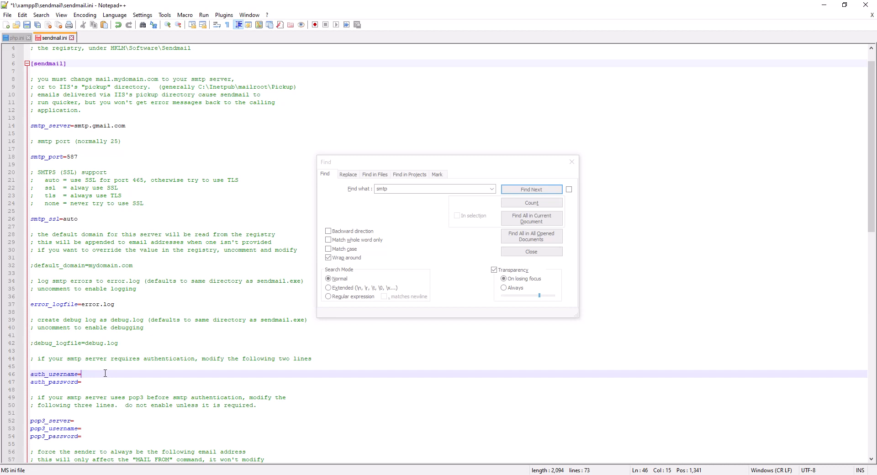
pyautogui.click(15, 39)
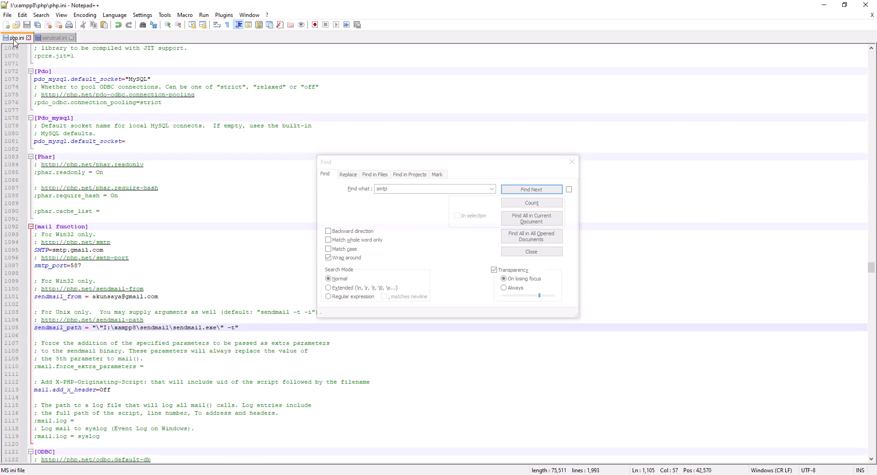
pyautogui.click(51, 40)
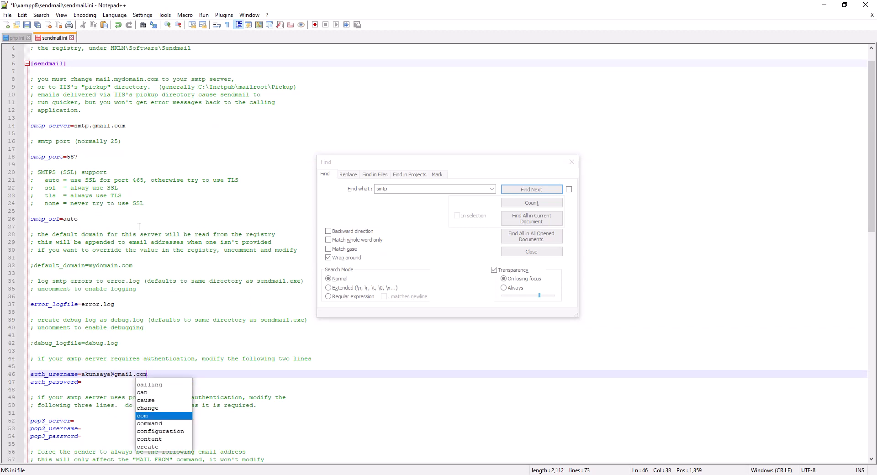
# - Enter the Gmail account password as the auth_password value in sendmail.ini
pyautogui.click(113, 383)
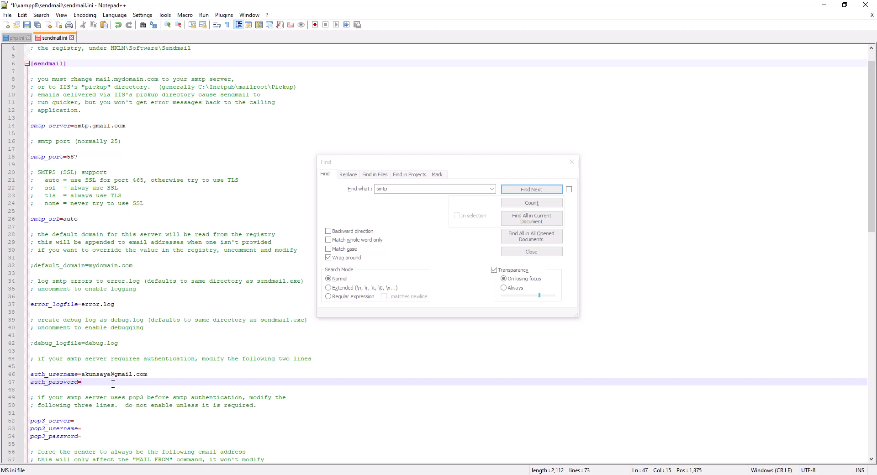
pyautogui.write('passwordsaya')
pyautogui.doubleClick(113, 383)
pyautogui.moveTo(81, 375); pyautogui.dragTo(128, 384)
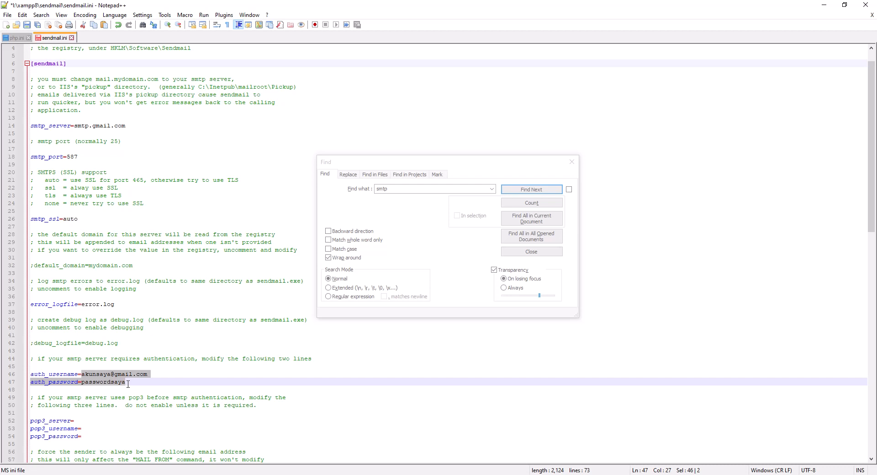
pyautogui.click(129, 383)
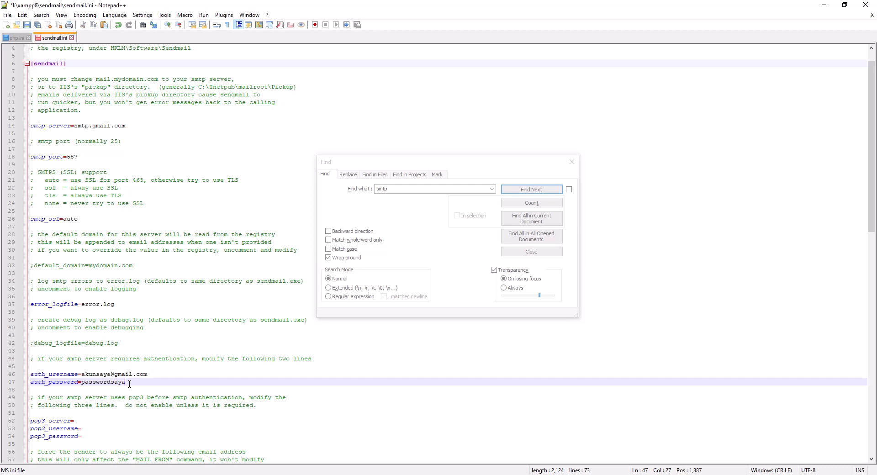
# - Copy the Gmail address from auth_username and paste it as the force_sender value in sendmail.ini
pyautogui.scroll(-4, 129, 383)
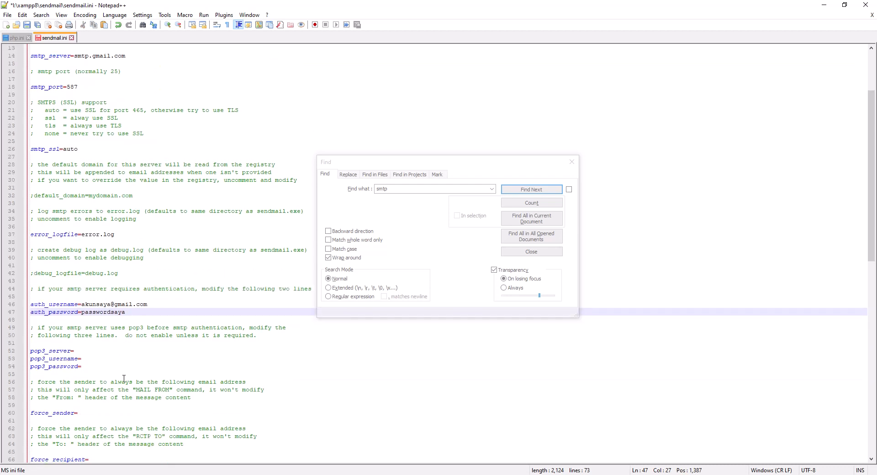
pyautogui.click(96, 390)
pyautogui.moveTo(82, 282); pyautogui.dragTo(160, 278)
pyautogui.hotkey('ctrl', 'c')
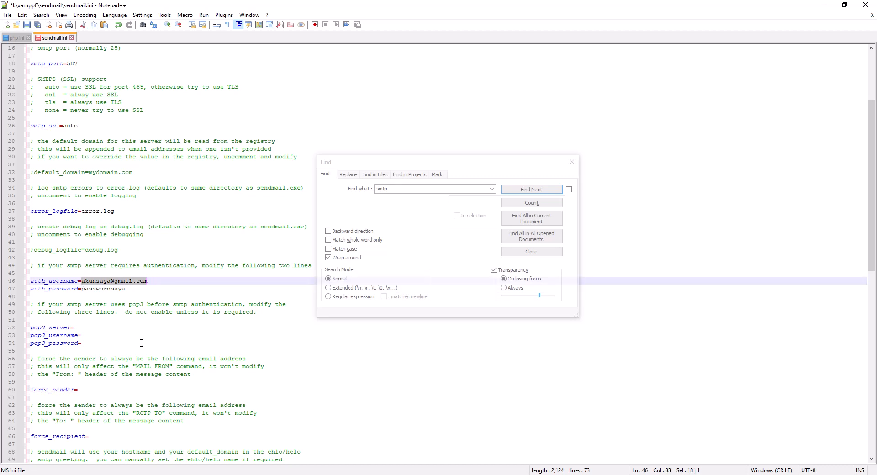
pyautogui.click(103, 391)
pyautogui.hotkey('ctrl', 'v')
pyautogui.hotkey('alt', 'Tab')
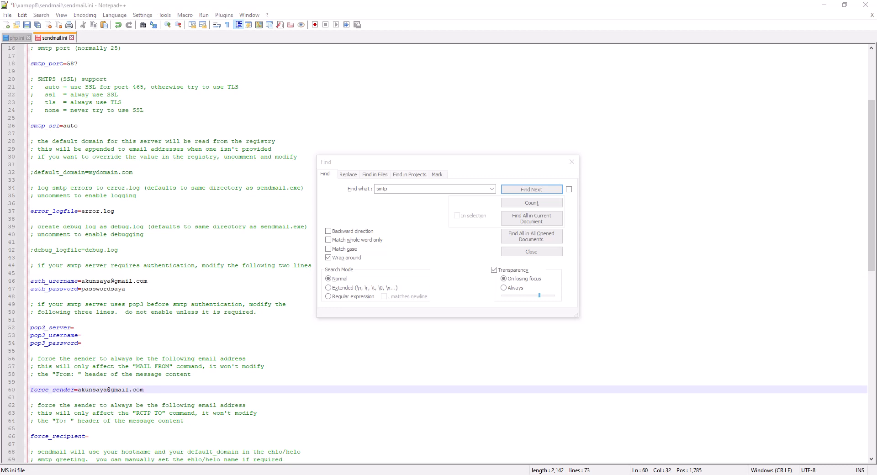
pyautogui.click(177, 384)
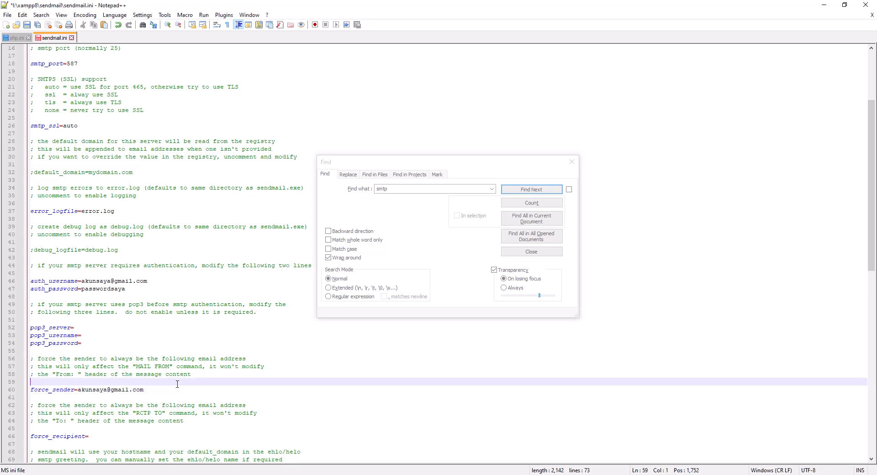
# - Look through the rest of sendmail.ini, close the Find dialog and save the file
pyautogui.scroll(-2, 177, 384)
pyautogui.scroll(-2, 178, 384)
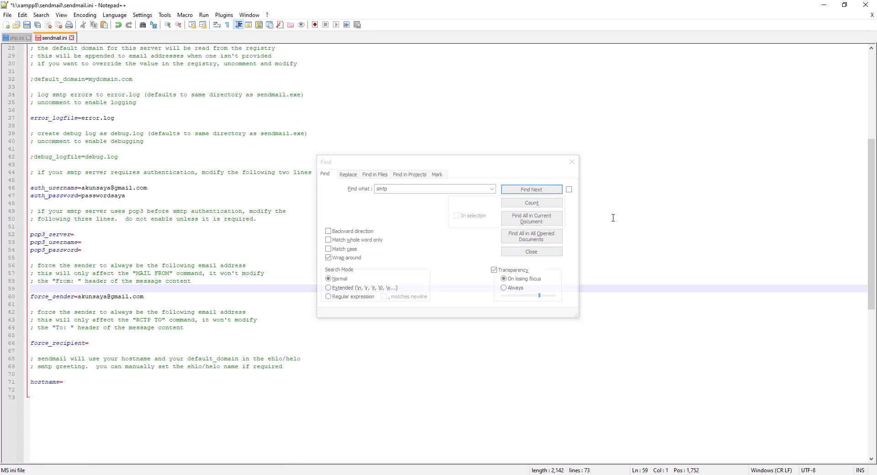
pyautogui.click(532, 252)
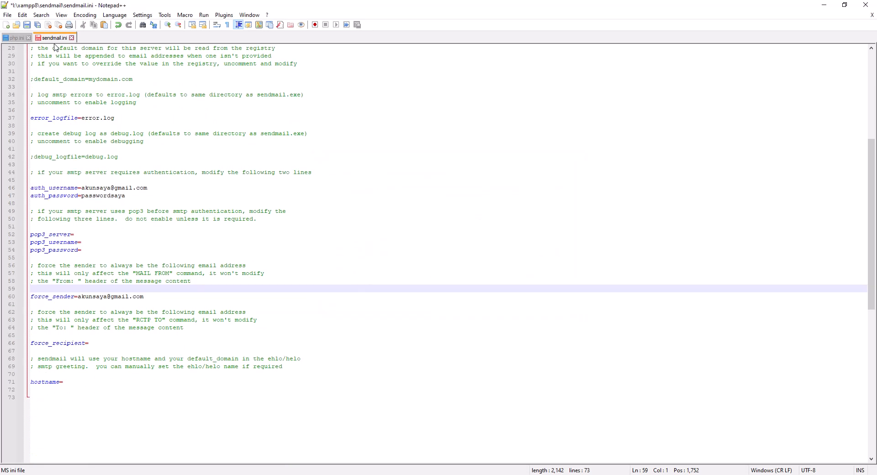
pyautogui.click(28, 25)
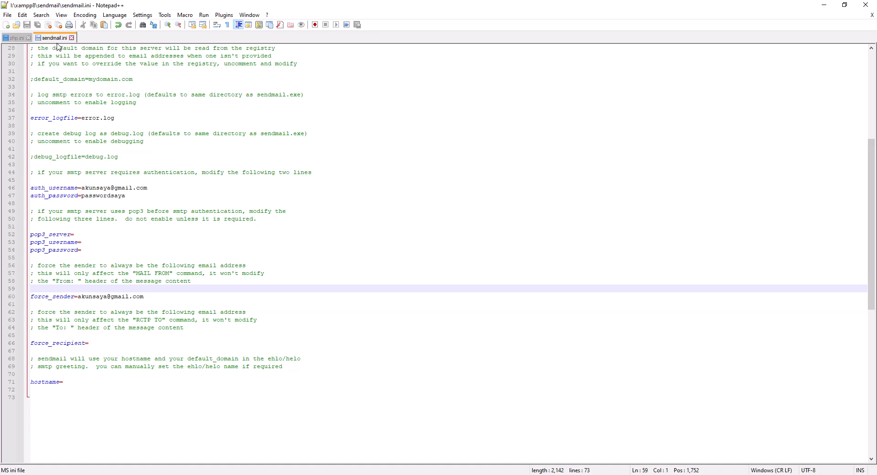
# - Run the XAMPP Control Panel as administrator, stop and restart Apache, and quit the panel
pyautogui.press('super')
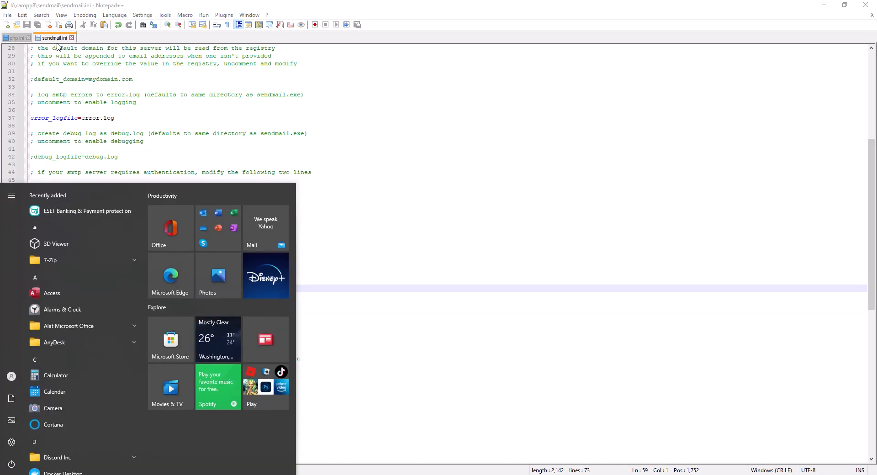
pyautogui.write('xa')
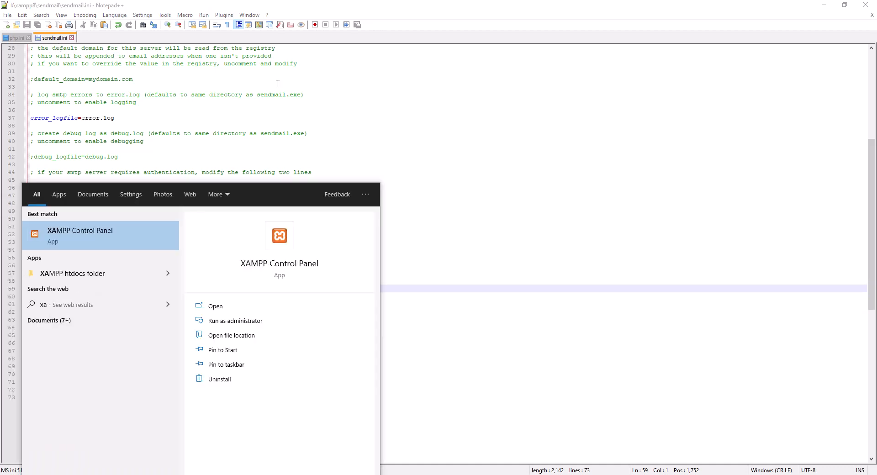
pyautogui.click(261, 324)
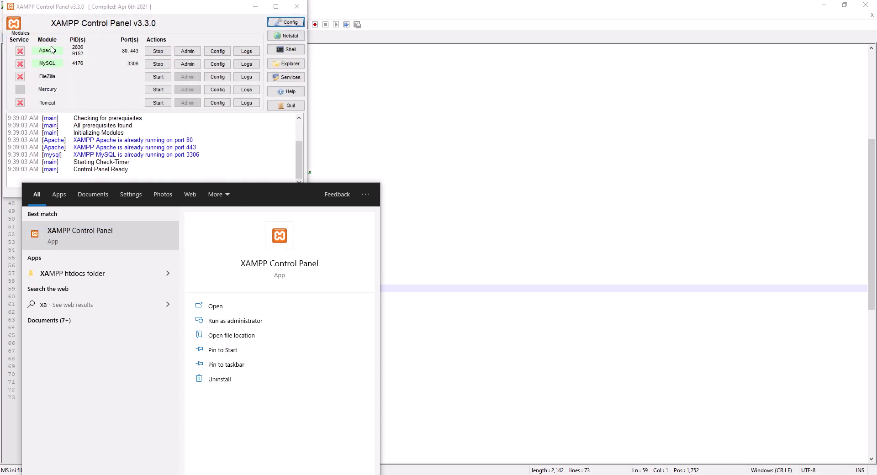
pyautogui.click(159, 52)
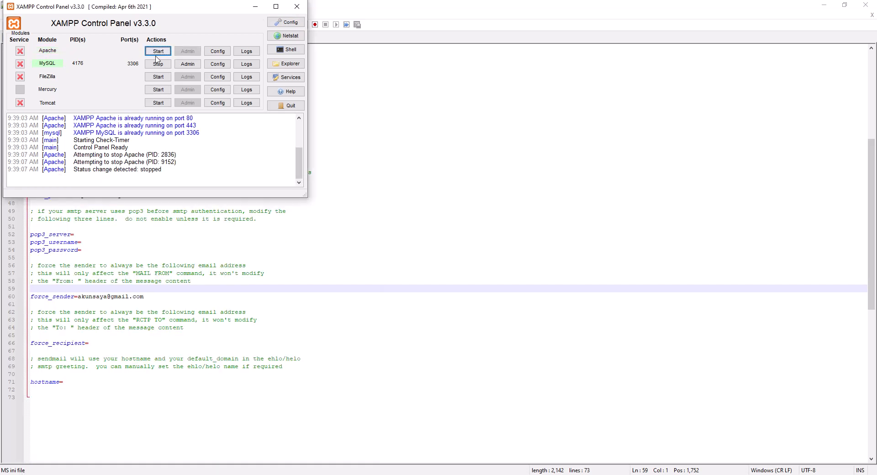
pyautogui.click(158, 52)
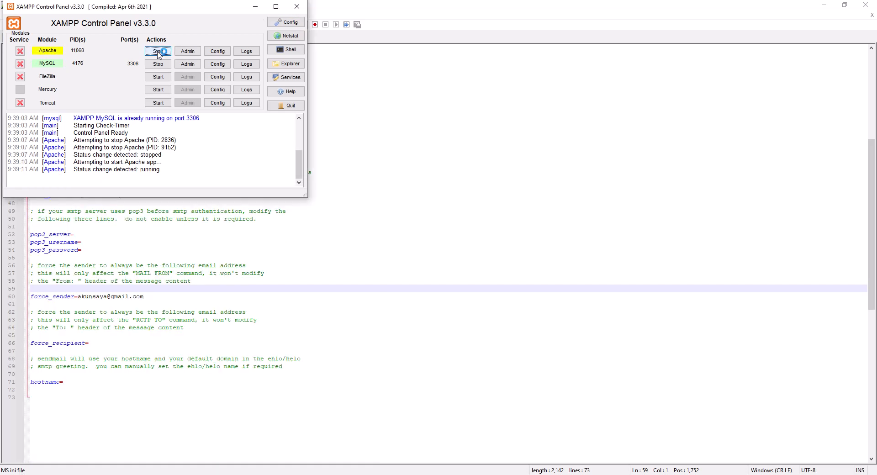
pyautogui.click(292, 109)
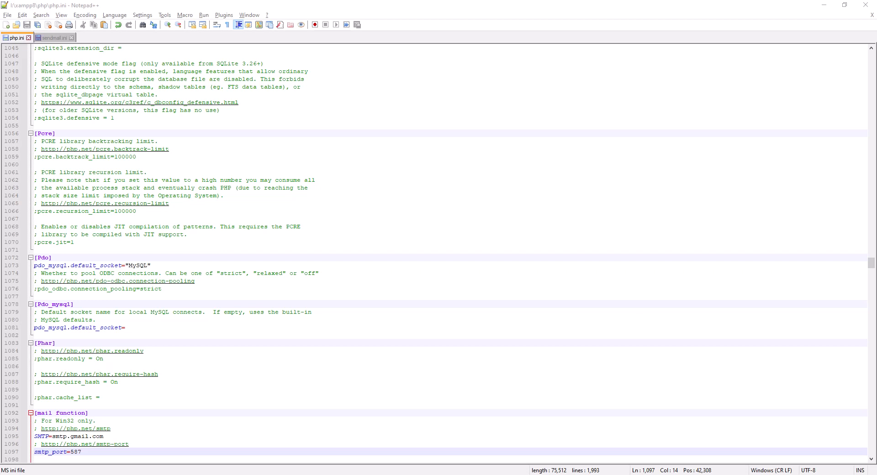
# - Launch Firefox and open the Security page of the Google account at myaccount.google.com
pyautogui.press('super')
pyautogui.write('firefox')
pyautogui.press('Return')
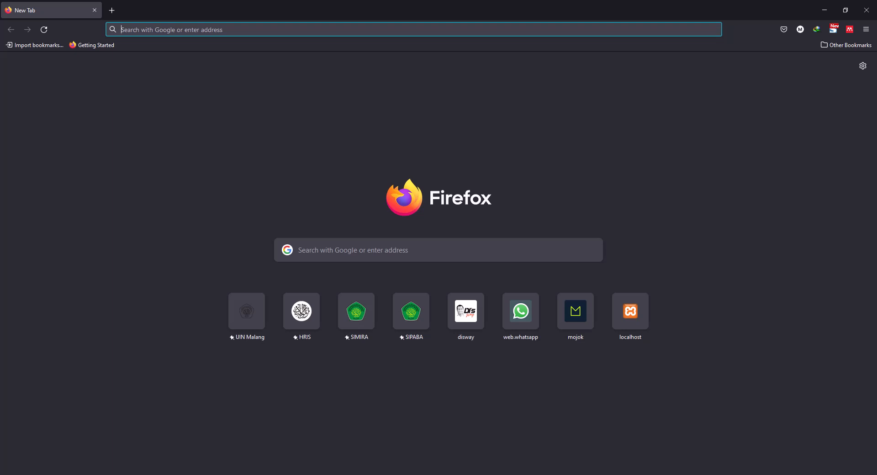
pyautogui.write('my')
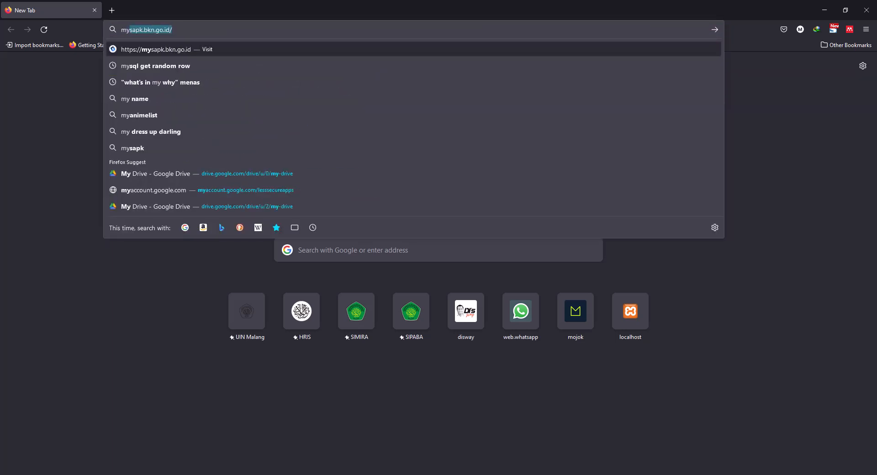
pyautogui.write('account')
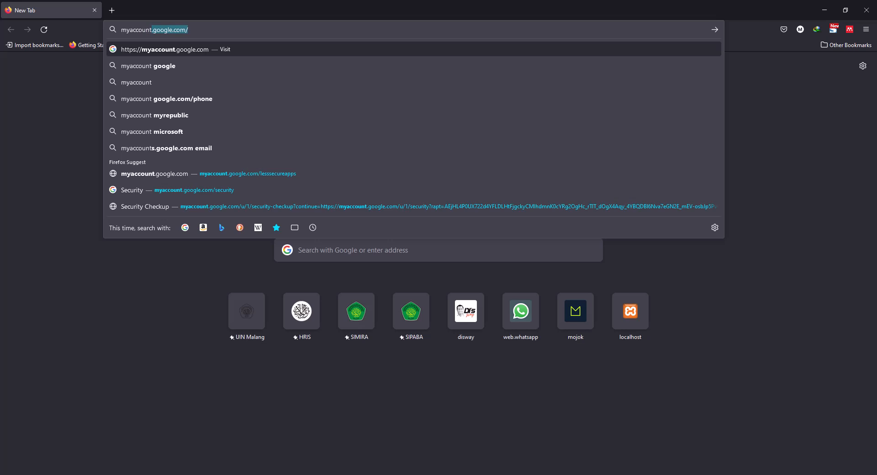
pyautogui.press('Return')
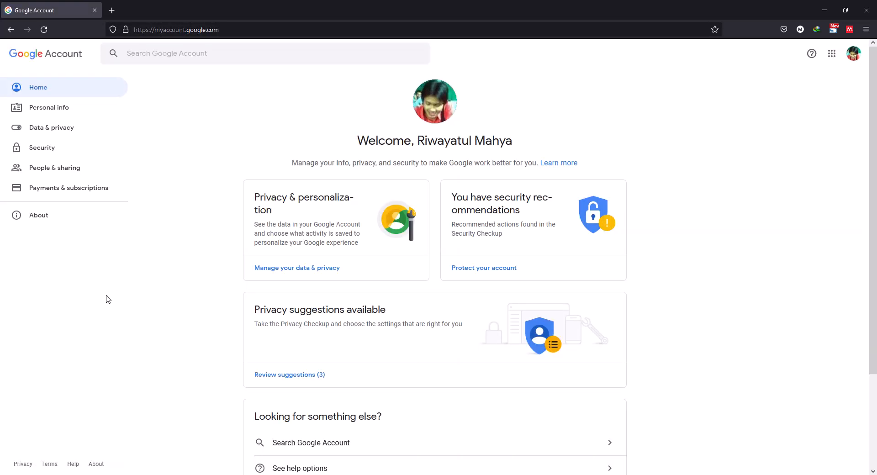
pyautogui.click(49, 153)
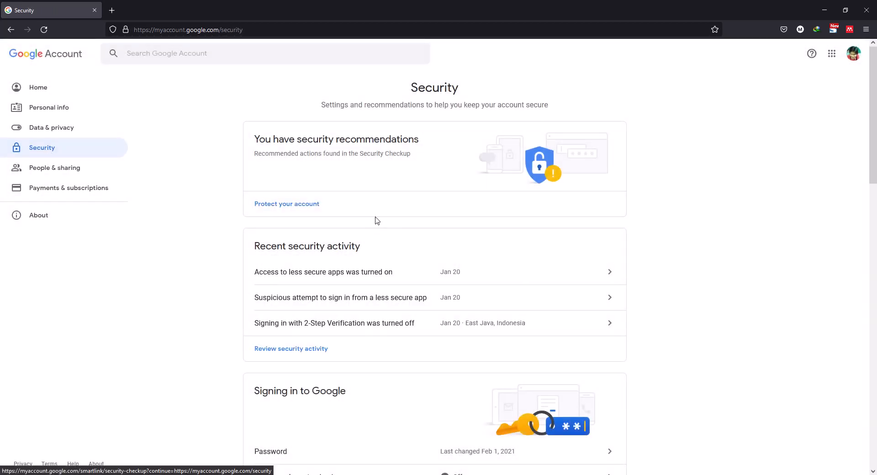
# - Check the Less secure app access and 2-Step Verification settings on the Google account's Security page
pyautogui.scroll(-12, 377, 221)
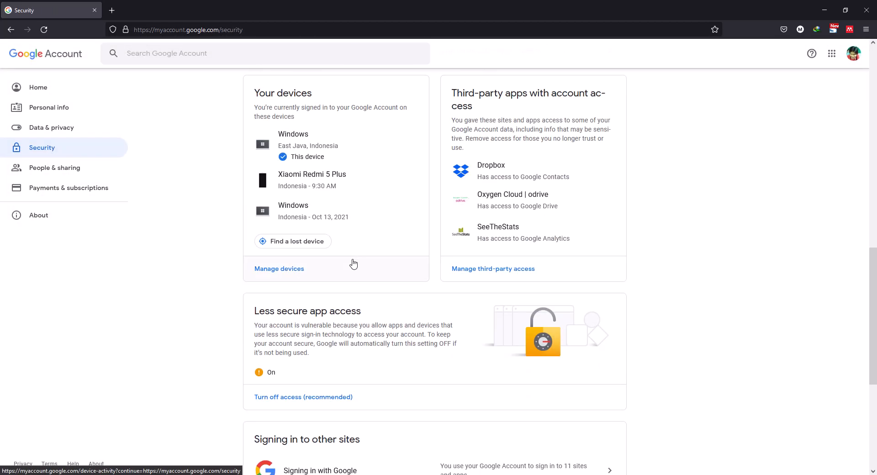
pyautogui.scroll(-3, 353, 264)
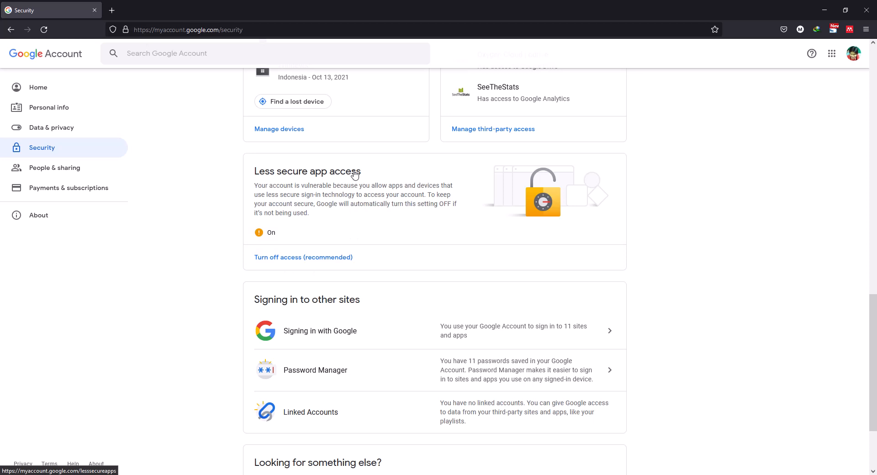
pyautogui.scroll(10, 355, 174)
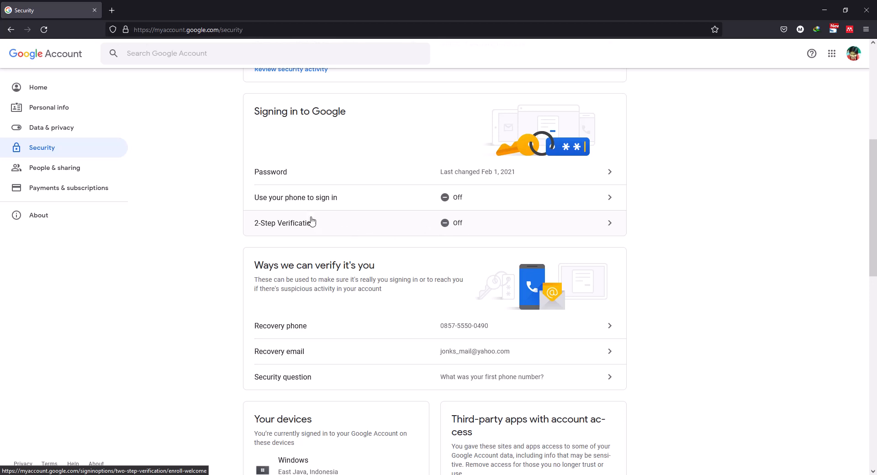
pyautogui.scroll(-8, 299, 227)
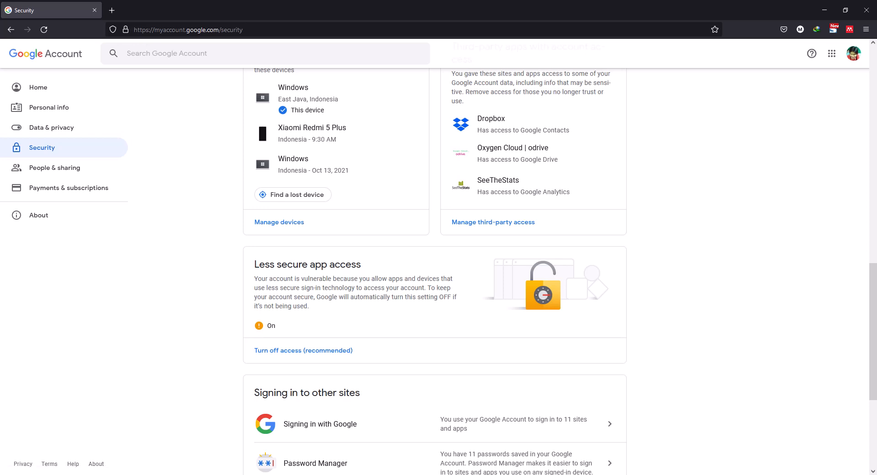
pyautogui.scroll(-1, 398, 303)
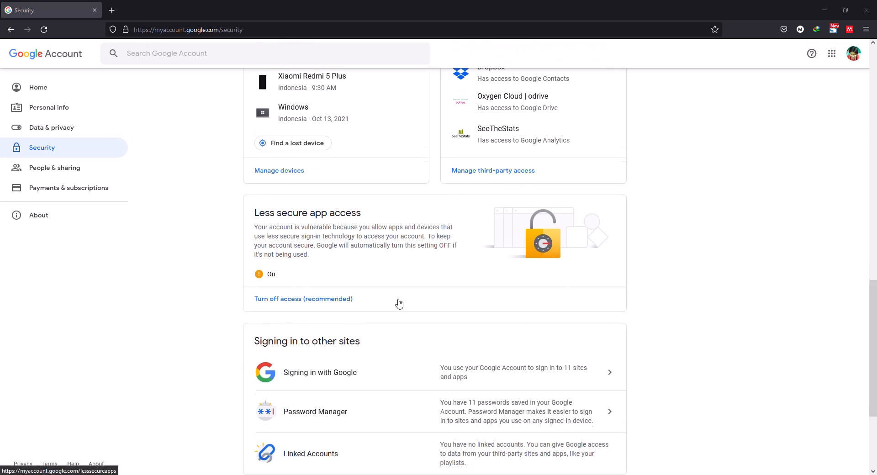
pyautogui.scroll(-2, 398, 303)
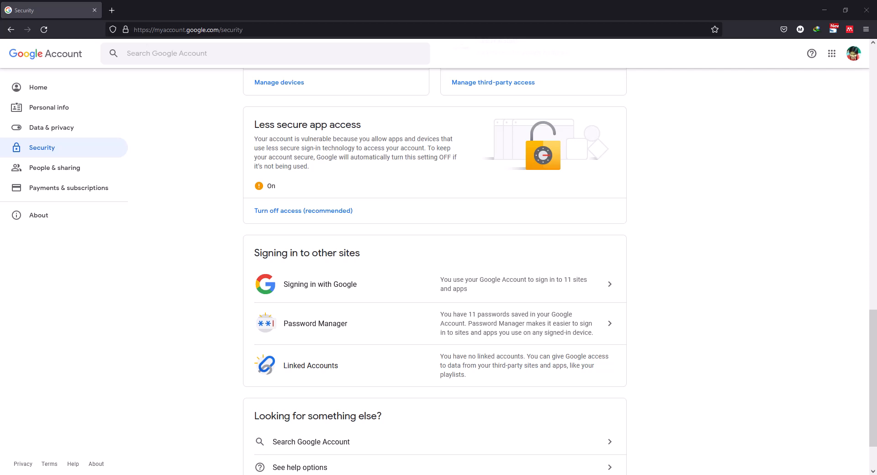
# - Switch back to Notepad++, open sendmail_test.php from the xampp8\htdocs\trial folder and check its $to_email line
pyautogui.hotkey('alt', 'Tab')
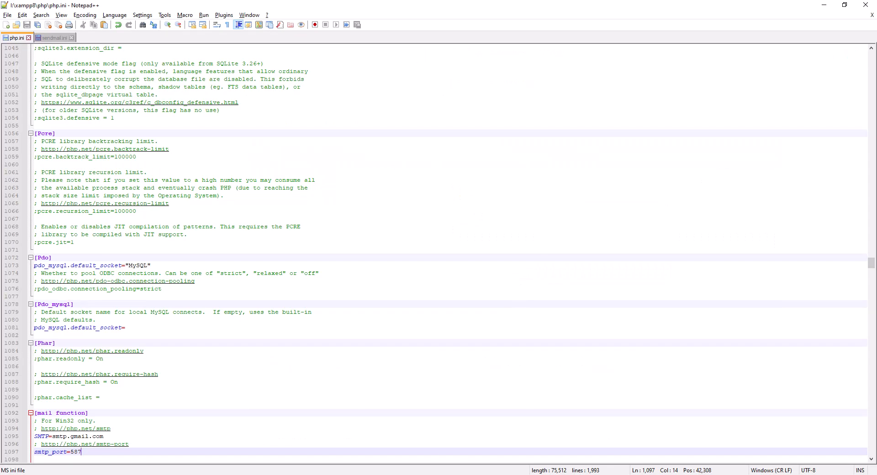
pyautogui.click(17, 26)
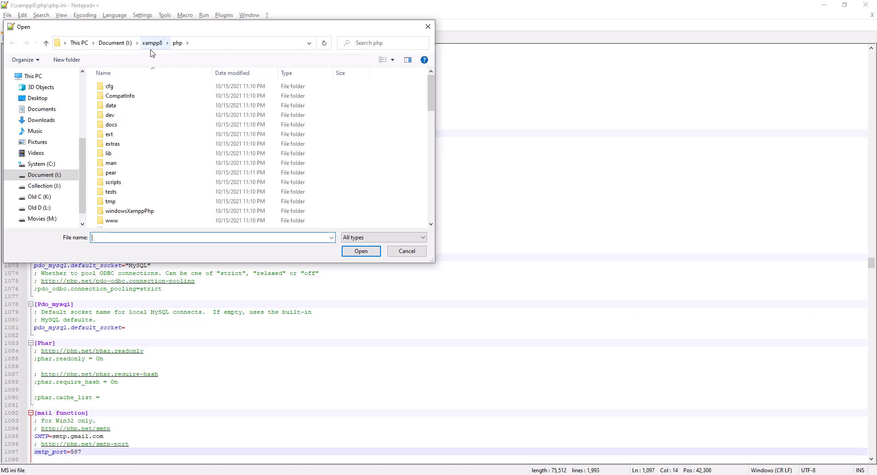
pyautogui.click(152, 44)
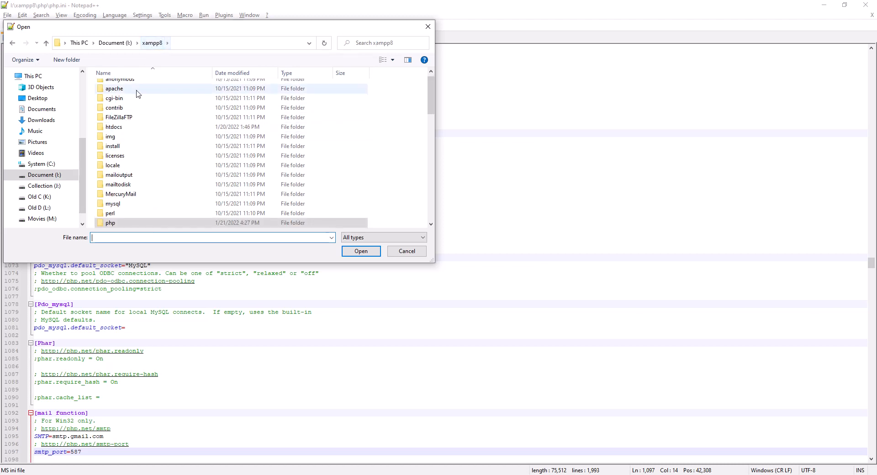
pyautogui.doubleClick(114, 127)
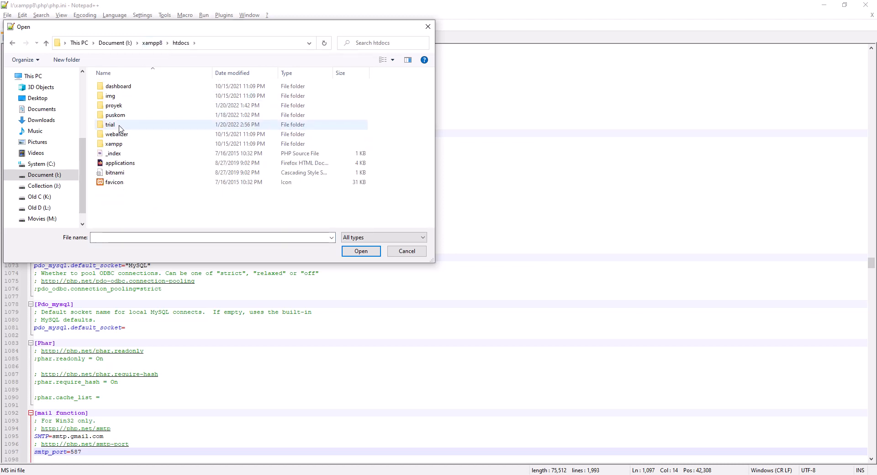
pyautogui.doubleClick(120, 127)
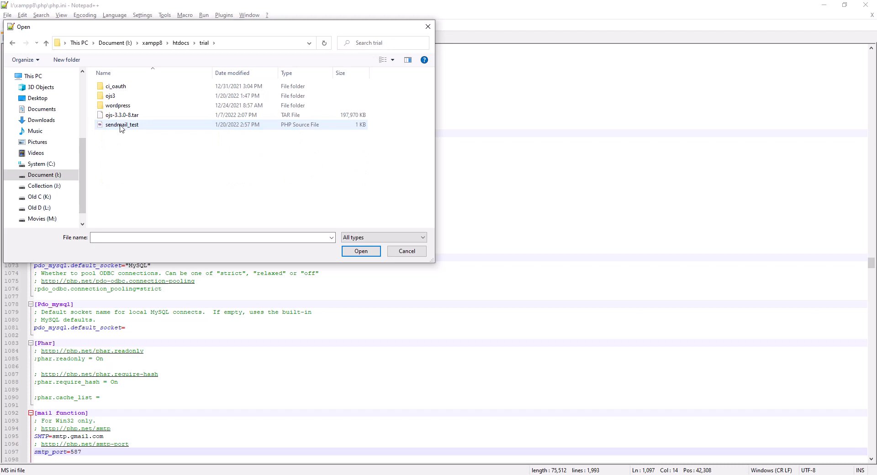
pyautogui.doubleClick(121, 127)
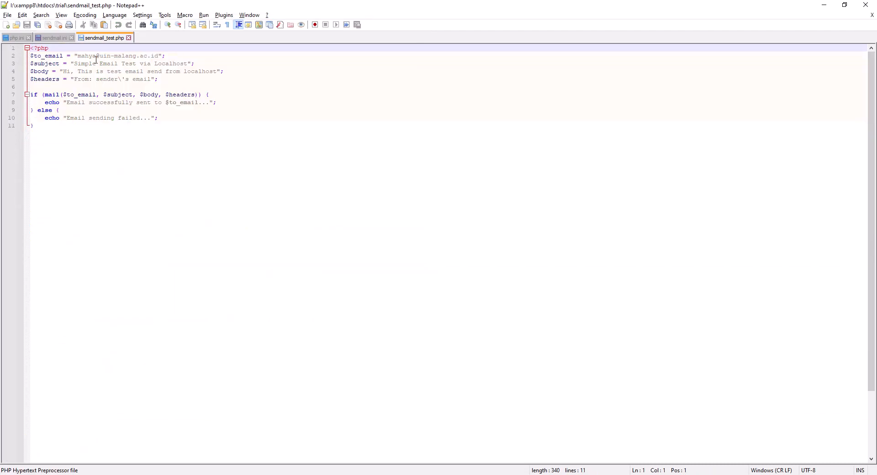
pyautogui.doubleClick(53, 56)
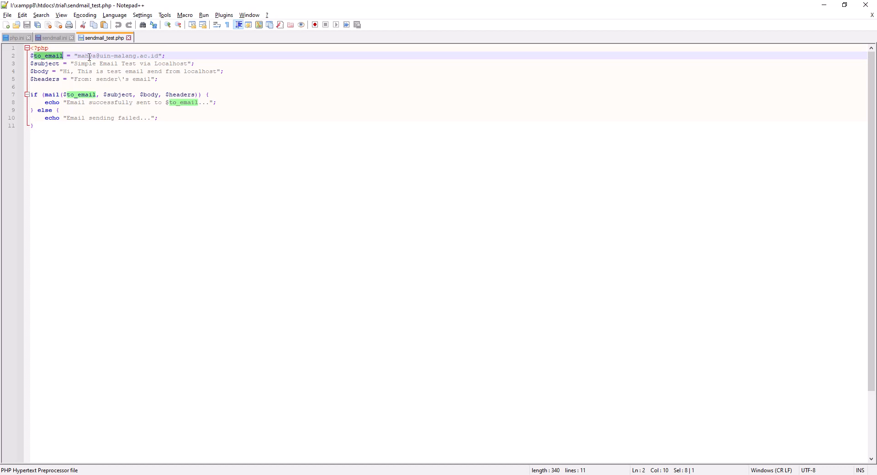
pyautogui.click(178, 55)
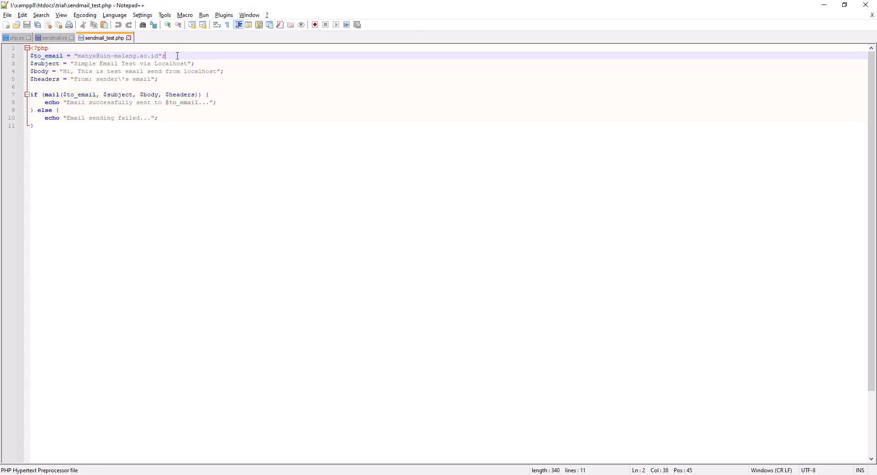
# - Examine the $subject, $body and $headers lines, the mail() condition and both echo messages in sendmail_test.php
pyautogui.click(53, 63)
pyautogui.click(83, 64)
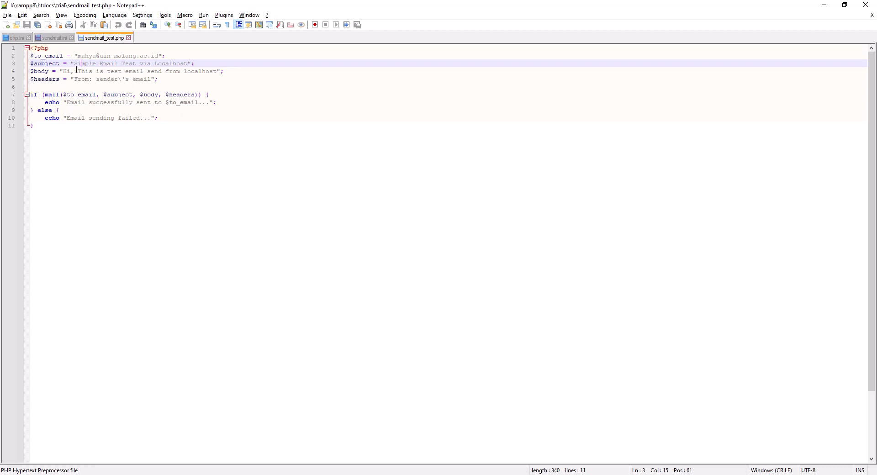
pyautogui.click(44, 72)
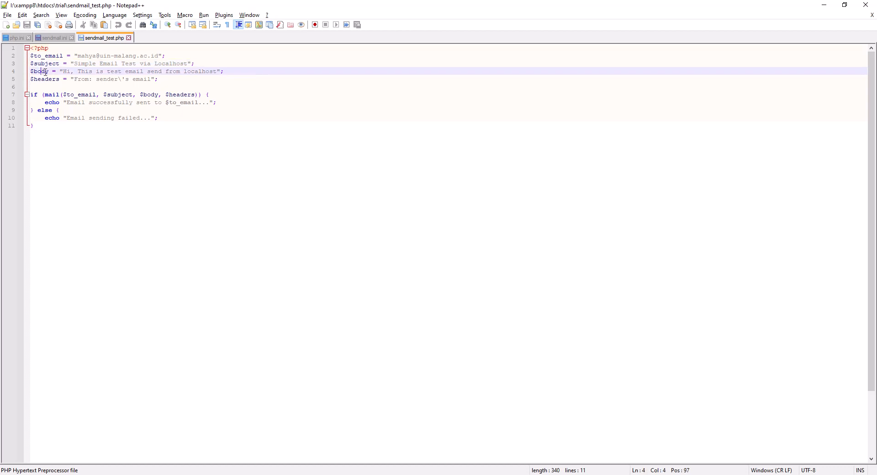
pyautogui.click(131, 71)
pyautogui.click(46, 79)
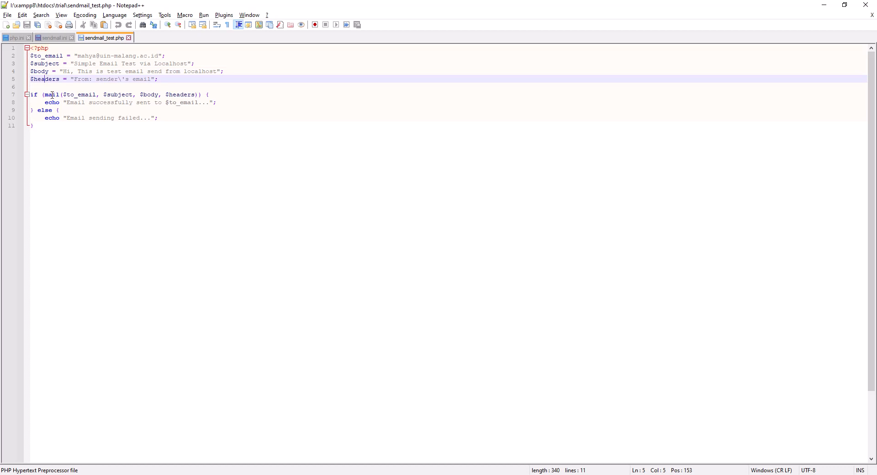
pyautogui.click(53, 95)
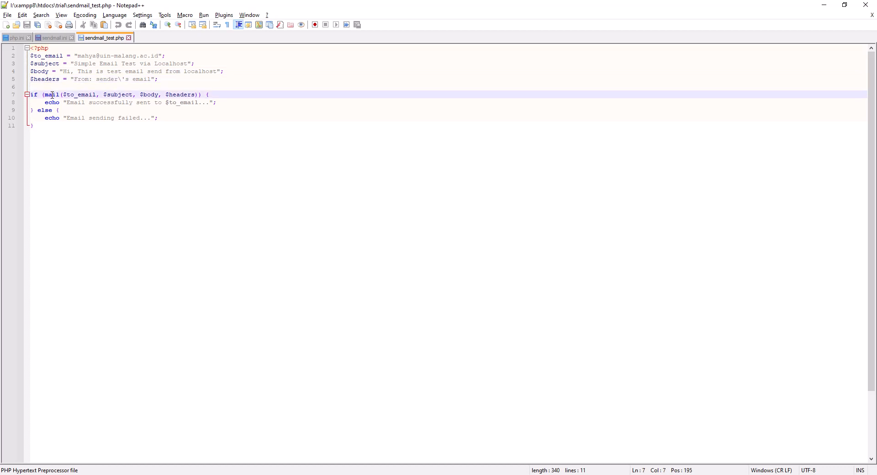
pyautogui.doubleClick(53, 95)
pyautogui.click(82, 95)
pyautogui.doubleClick(105, 102)
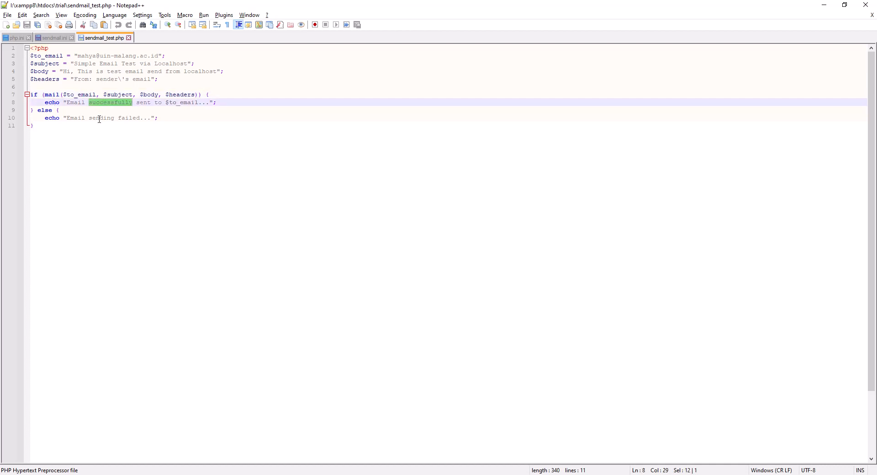
pyautogui.doubleClick(100, 118)
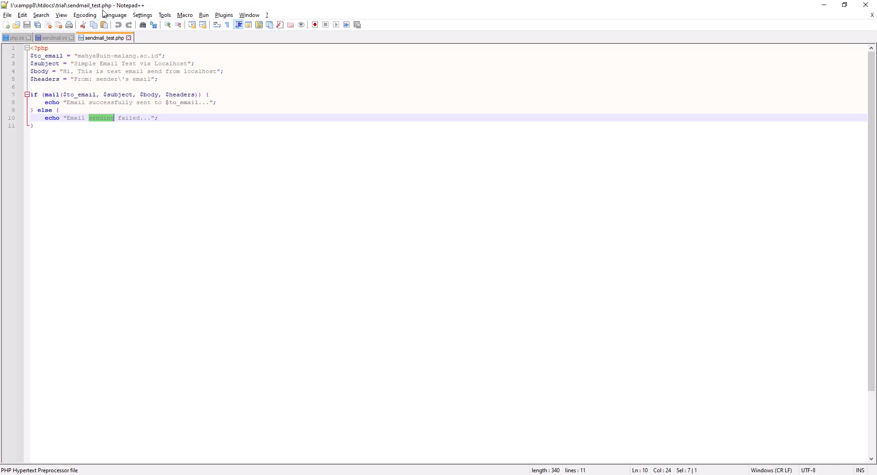
pyautogui.click(175, 119)
# - Switch to Firefox, run localhost/trial/sendmail_test.php in a new tab and check its output message
pyautogui.hotkey('alt', 'Tab')
pyautogui.hotkey('alt', 'Tab')
pyautogui.hotkey('alt', 'Tab')
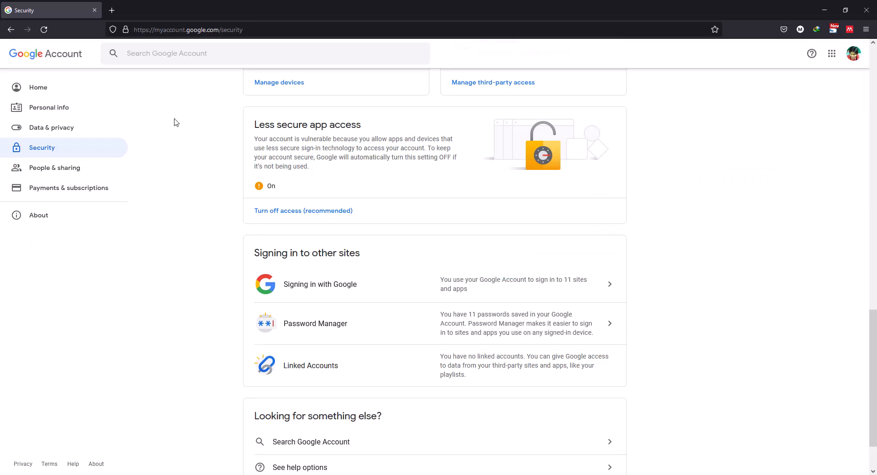
pyautogui.click(111, 13)
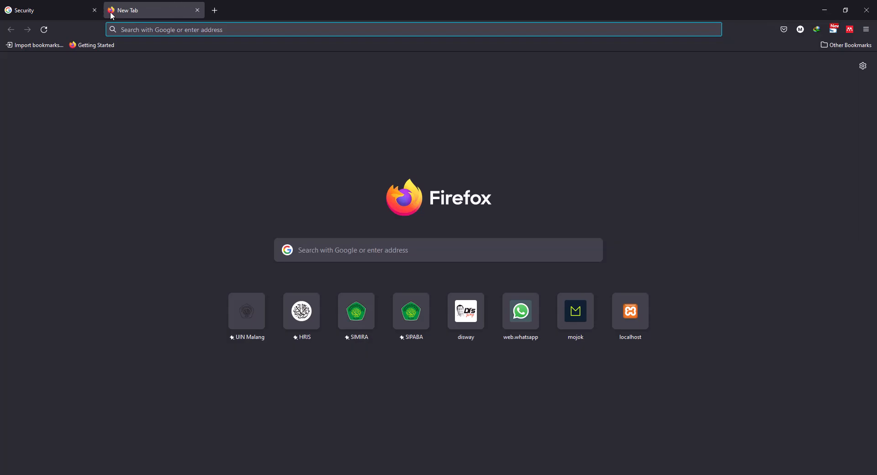
pyautogui.write('localhost')
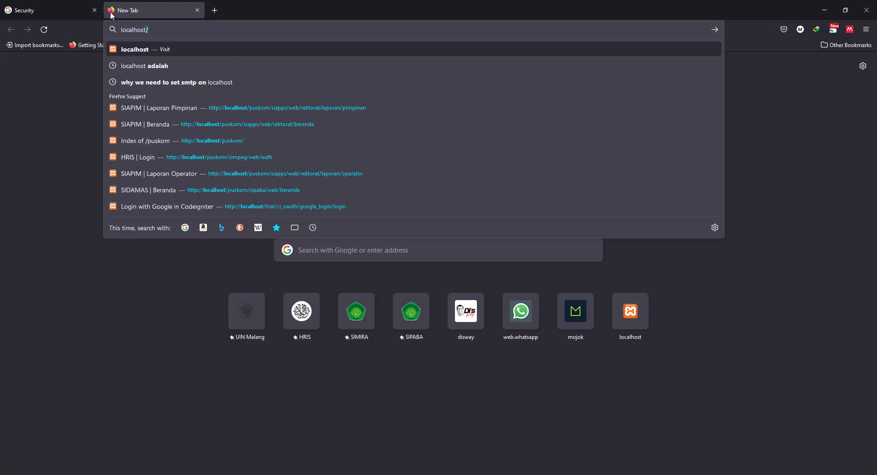
pyautogui.write('/tira')
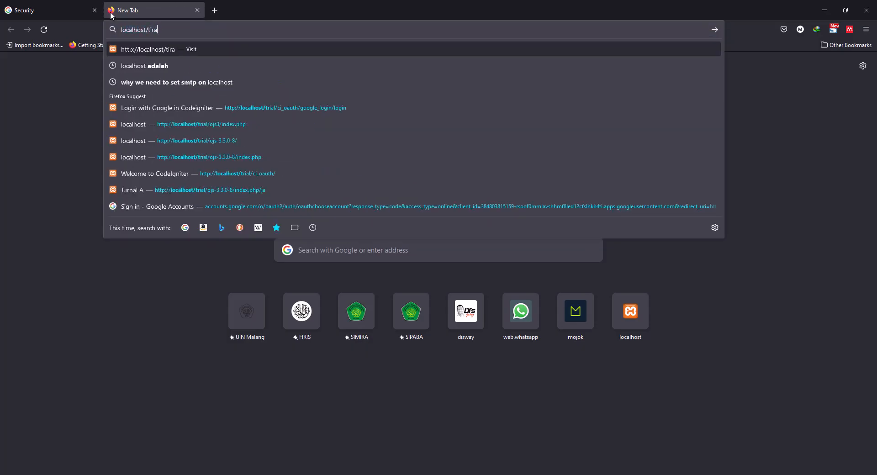
pyautogui.press('BackSpace')
pyautogui.press('BackSpace')
pyautogui.press('BackSpace')
pyautogui.write('rial')
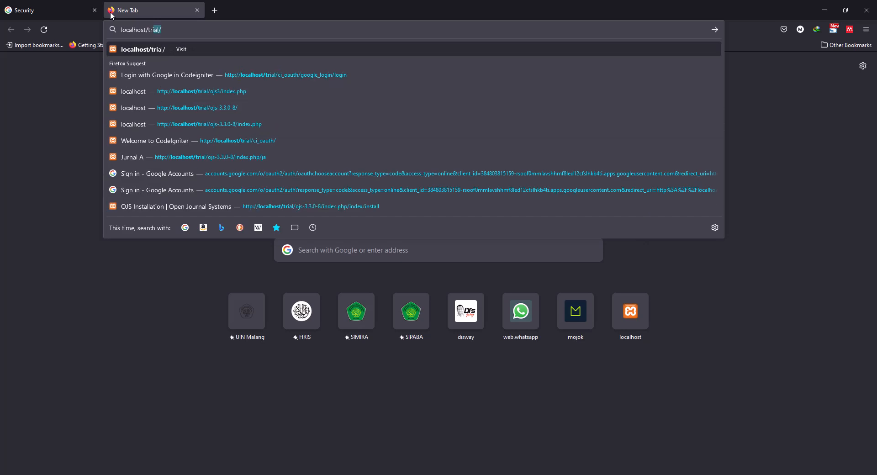
pyautogui.write('/sendmail_test.php')
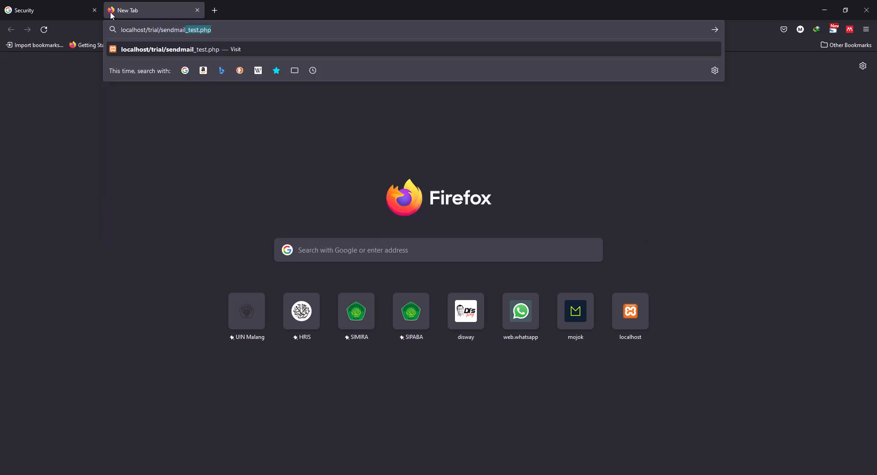
pyautogui.press('Return')
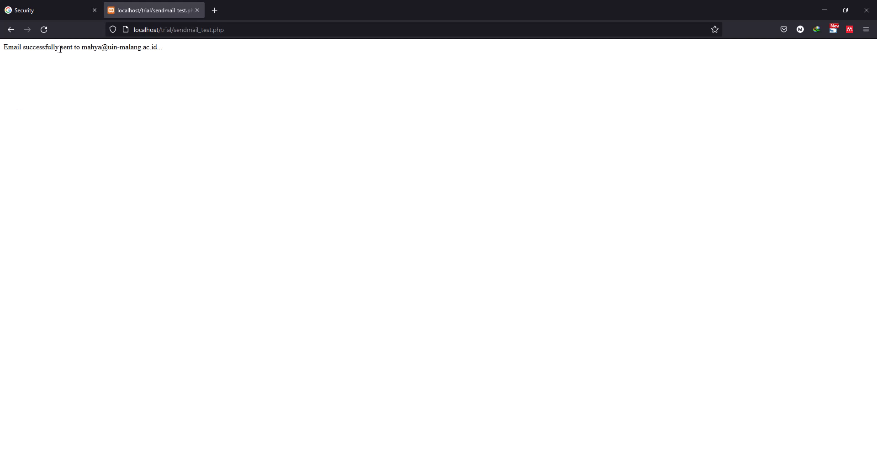
pyautogui.moveTo(23, 49); pyautogui.dragTo(96, 49)
pyautogui.click(93, 49)
# - Open Gmail in a new tab, switch to the recipient's account and close the other account's inbox tab
pyautogui.click(215, 11)
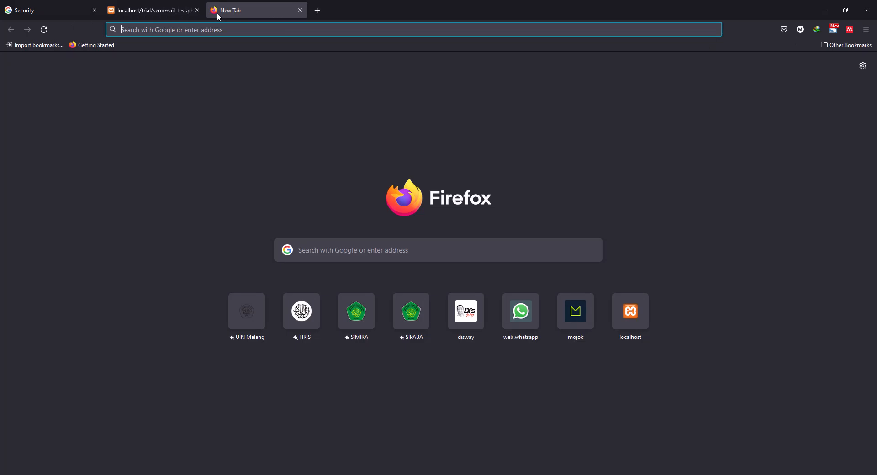
pyautogui.write('gmail.com/')
pyautogui.press('Return')
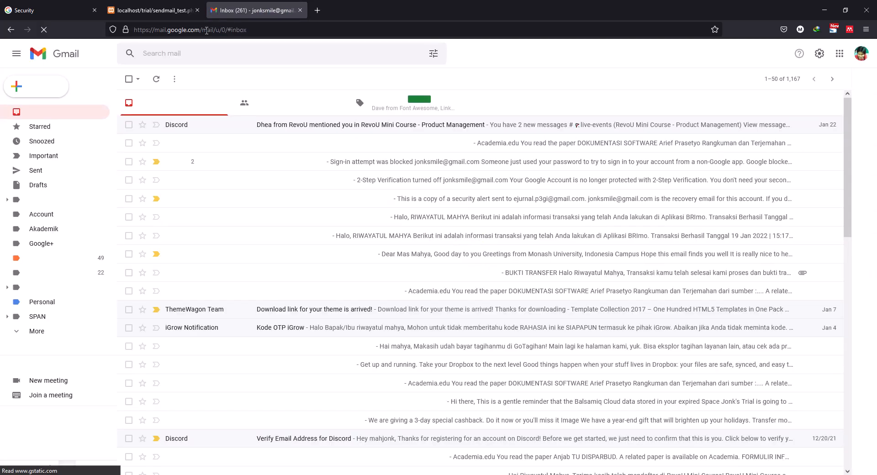
pyautogui.click(787, 194)
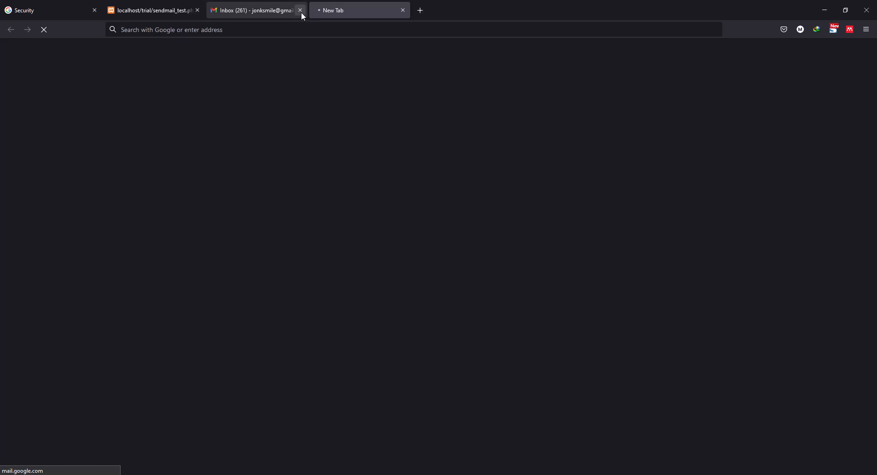
pyautogui.click(301, 12)
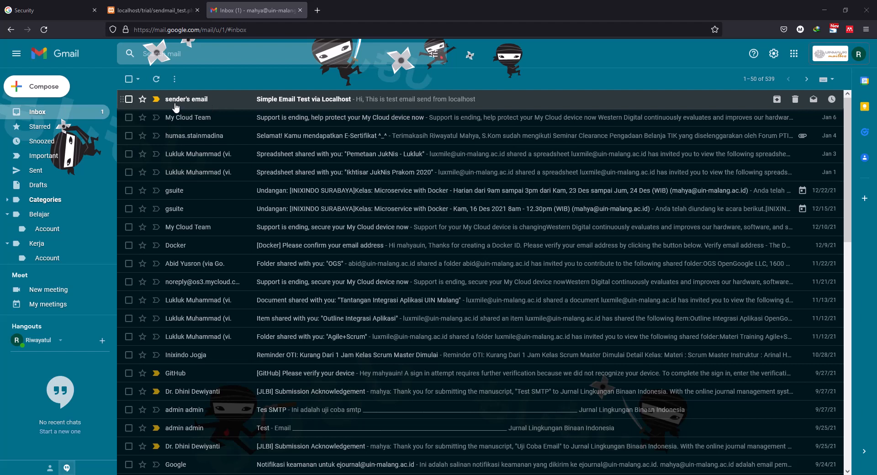
# - Open the "Simple Email Test via Localhost" message in the inbox and check its sender and body text
pyautogui.moveTo(199, 104)
pyautogui.click(310, 107)
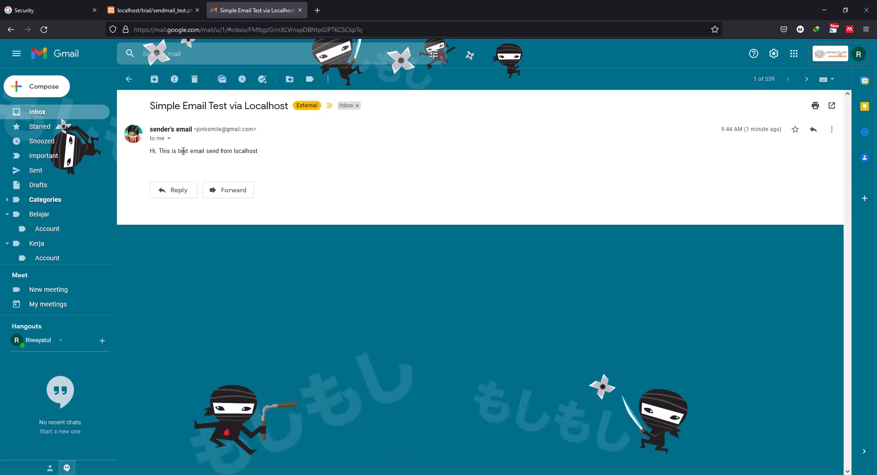
pyautogui.doubleClick(248, 153)
# - Switch to Notepad++, change the From text in the $headers line of sendmail_test.php to "Jonks Mail" and save the file
pyautogui.hotkey('alt', 'Tab')
pyautogui.hotkey('alt', 'Tab')
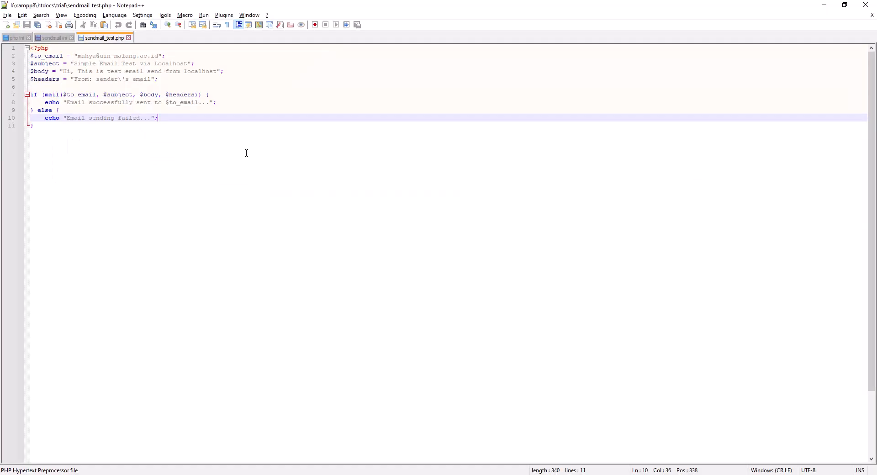
pyautogui.moveTo(96, 79); pyautogui.dragTo(152, 80)
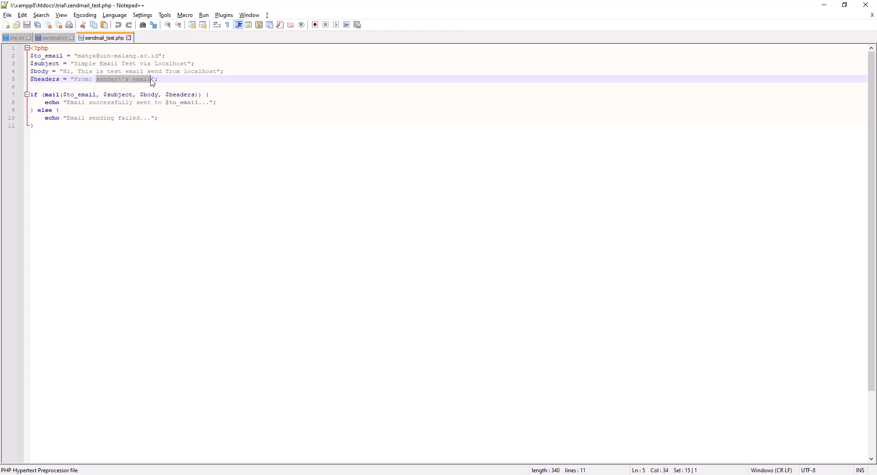
pyautogui.write('Jonk')
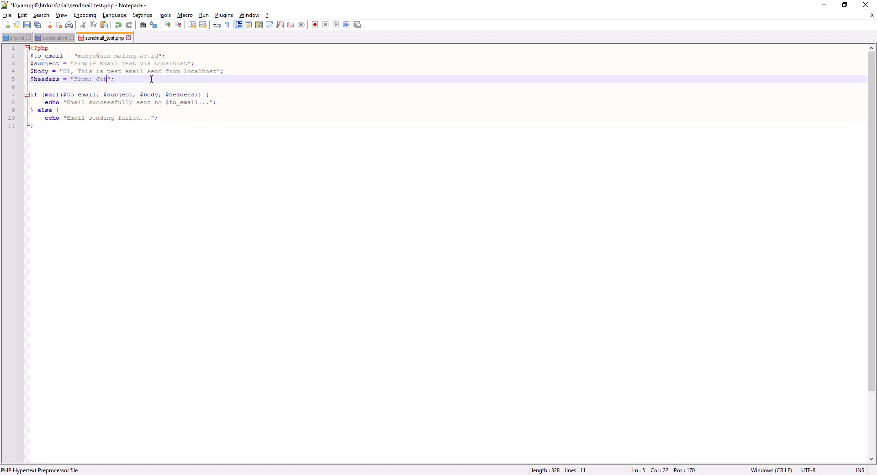
pyautogui.write('s Mail')
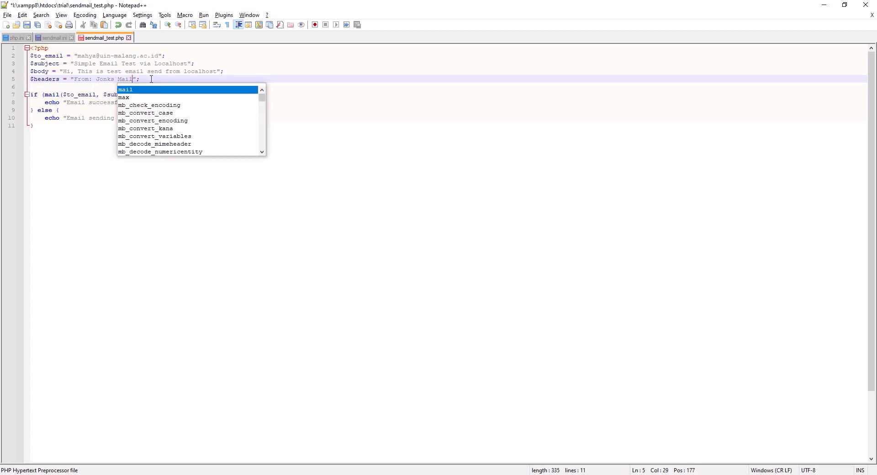
pyautogui.hotkey('ctrl', 's')
pyautogui.click(86, 117)
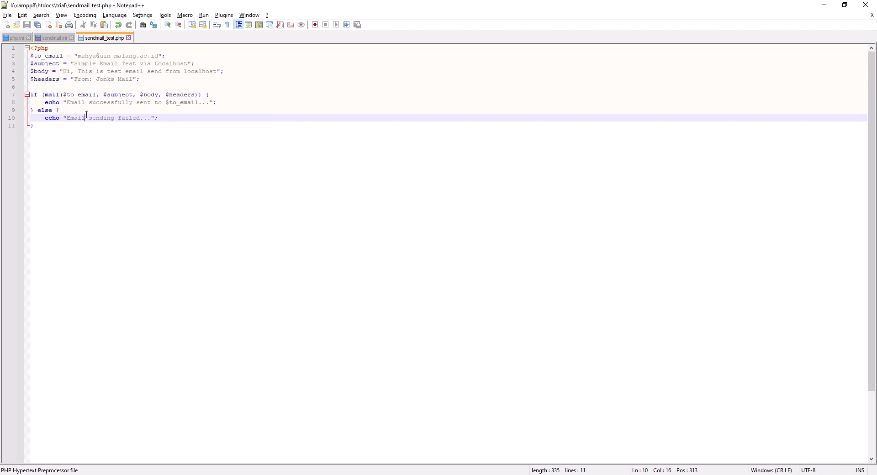
# - Switch back to Firefox, reload the localhost/trial/sendmail_test.php page to resend the e-mail and check its output
pyautogui.hotkey('alt', 'Tab')
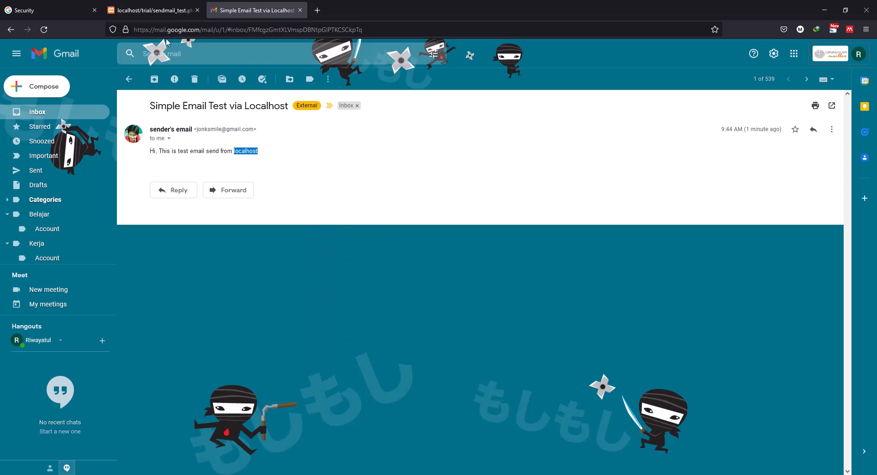
pyautogui.click(152, 10)
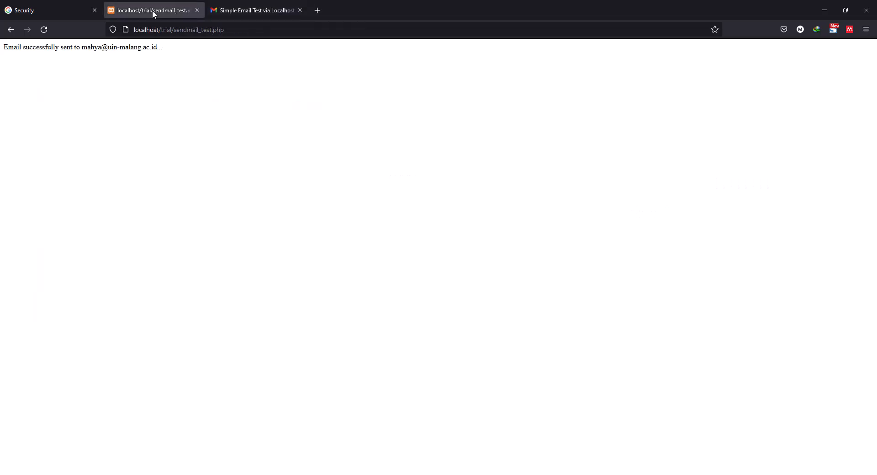
pyautogui.click(43, 29)
pyautogui.moveTo(35, 47); pyautogui.dragTo(97, 55)
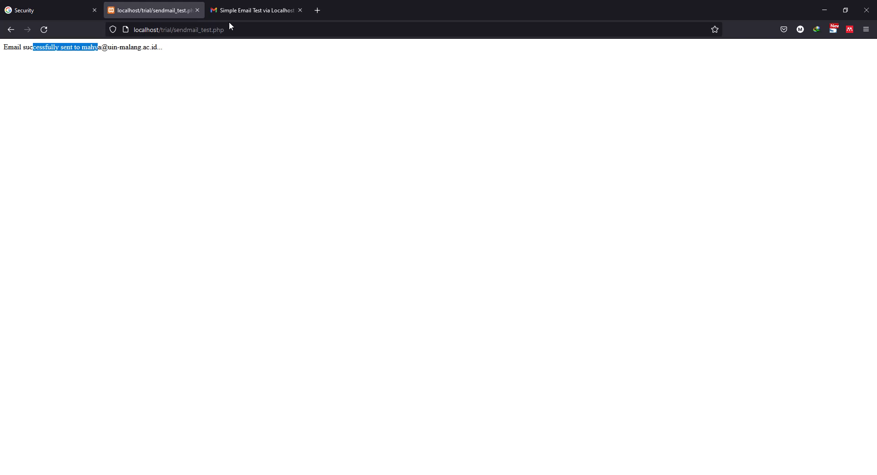
# - Open the "Simple Email Test via Localhost" conversation from the Gmail inbox and expand the hidden body text of the newest message
pyautogui.click(283, 10)
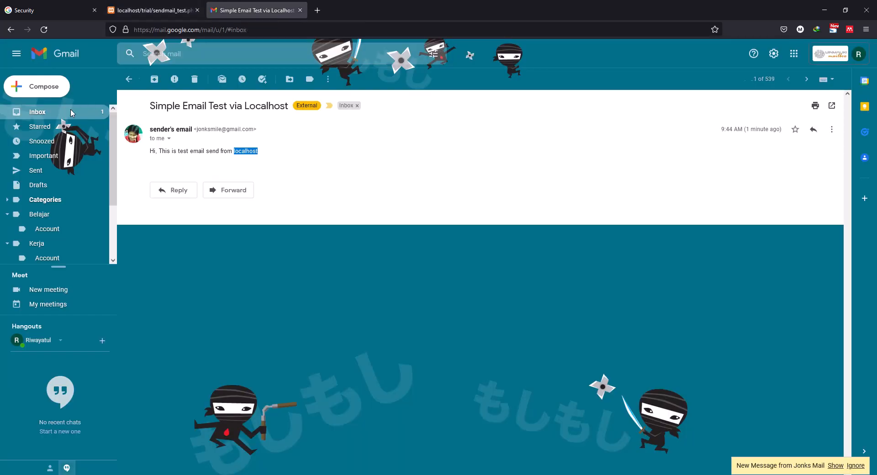
pyautogui.click(73, 112)
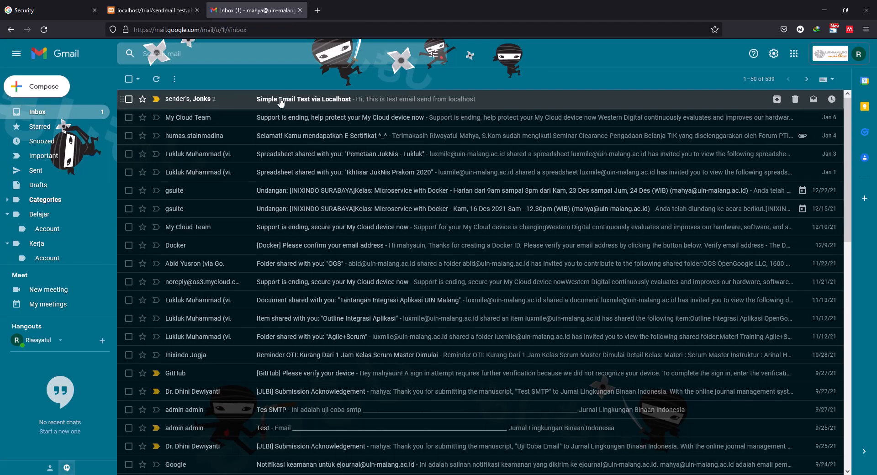
pyautogui.click(199, 100)
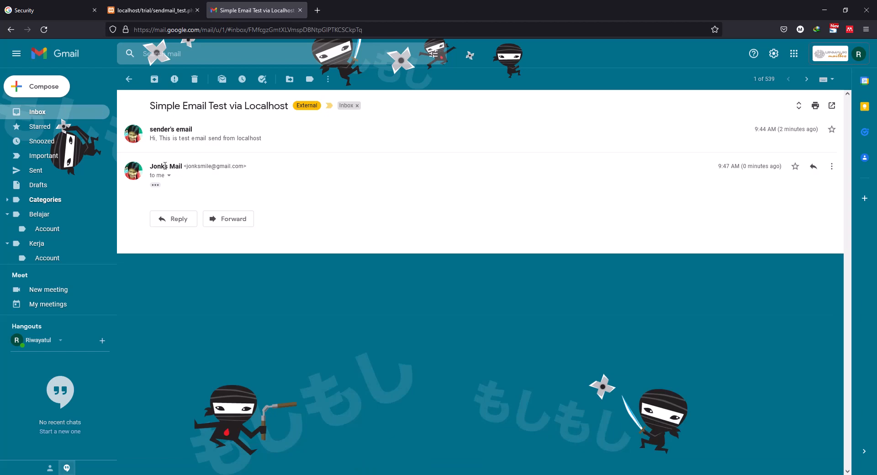
pyautogui.click(155, 185)
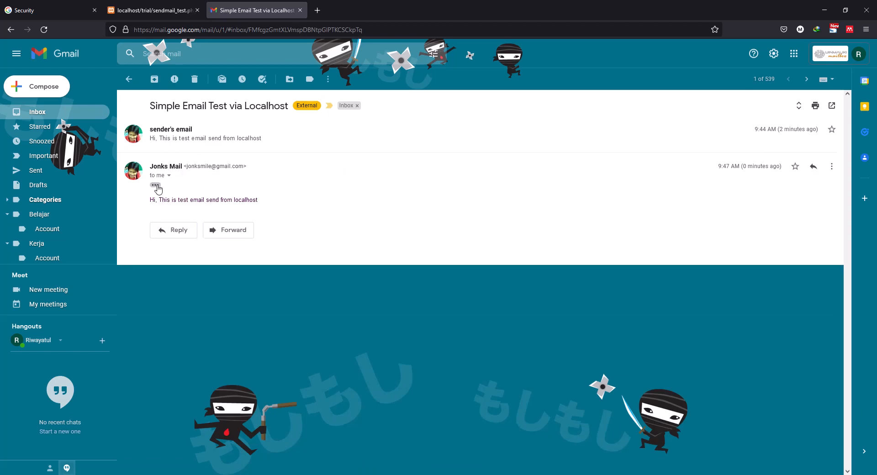
pyautogui.moveTo(153, 201); pyautogui.dragTo(195, 199)
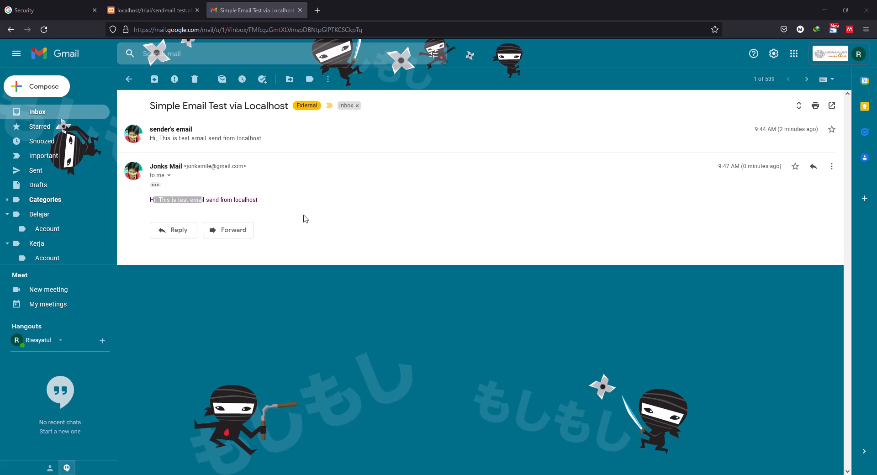
pyautogui.hotkey('alt', 'Tab')
pyautogui.hotkey('alt', 'Tab')
pyautogui.hotkey('alt', 'Tab')
pyautogui.hotkey('alt', 'Tab')
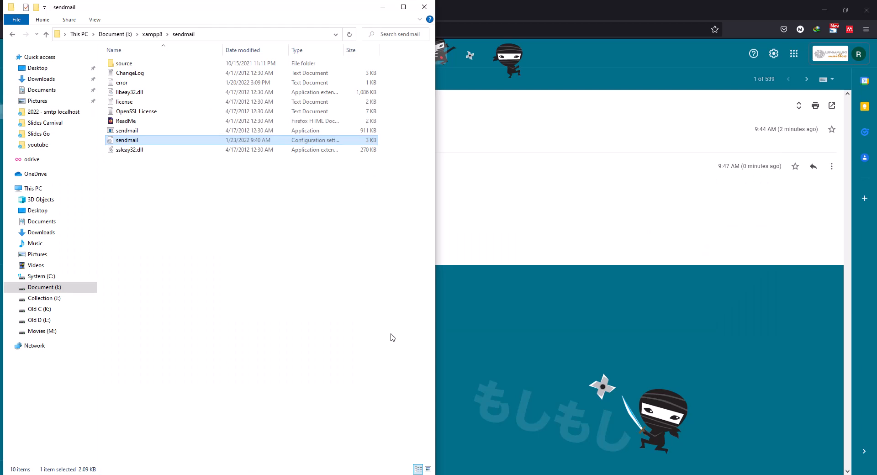
pyautogui.hotkey('alt', 'Tab')
pyautogui.hotkey('alt', 'Tab')
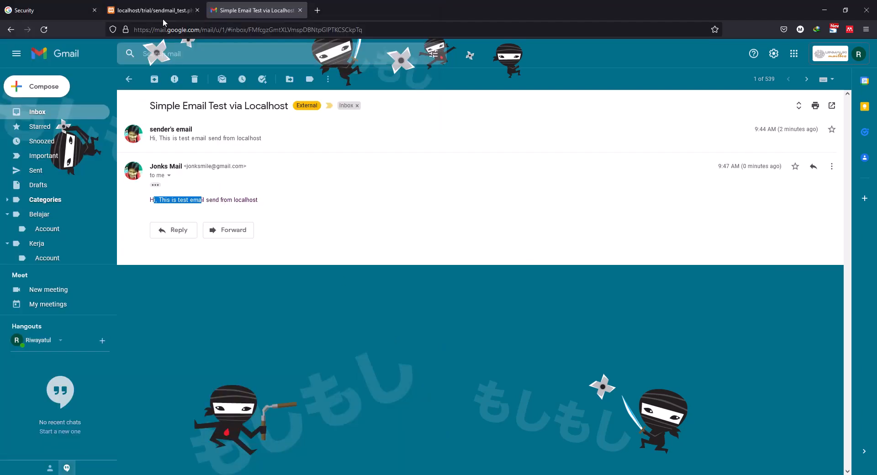
# - Recheck the output message on the localhost/trial/sendmail_test.php page and switch to the sendmail folder in File Explorer
pyautogui.click(161, 11)
pyautogui.click(64, 85)
pyautogui.moveTo(14, 47); pyautogui.dragTo(67, 47)
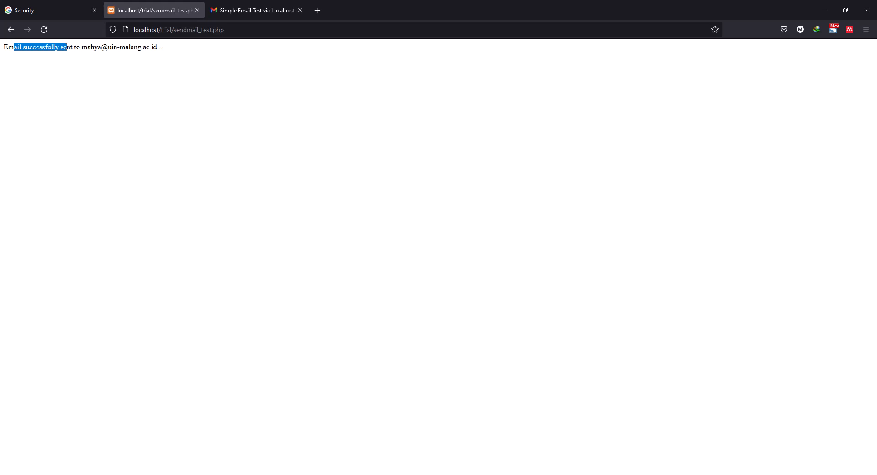
pyautogui.hotkey('alt', 'Tab')
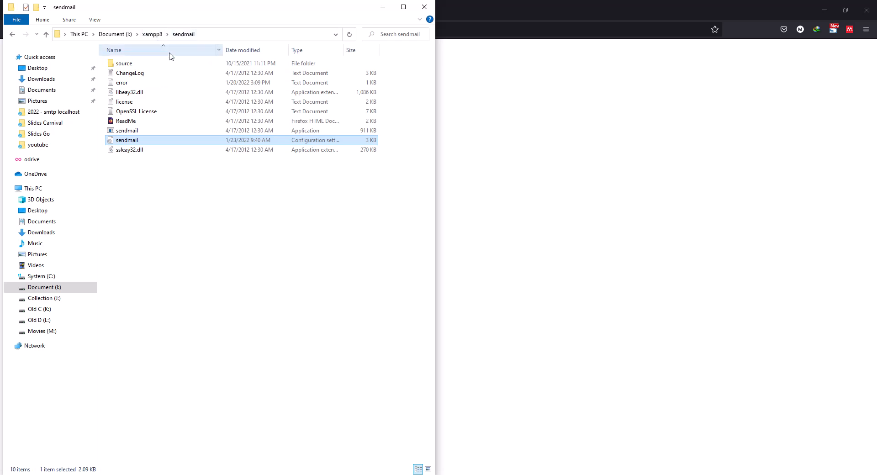
# - Open the error log from the sendmail folder in Notepad++ and examine its logged mail-sending errors entry by entry
pyautogui.click(123, 84)
pyautogui.rightClick(123, 86)
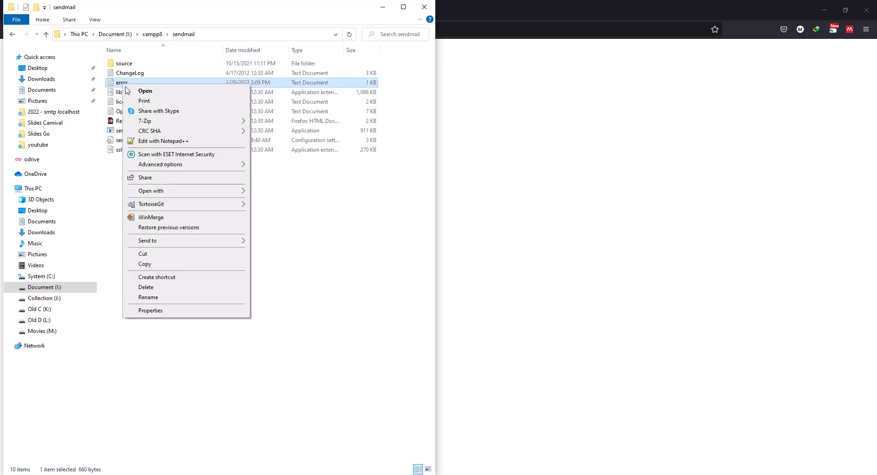
pyautogui.click(180, 142)
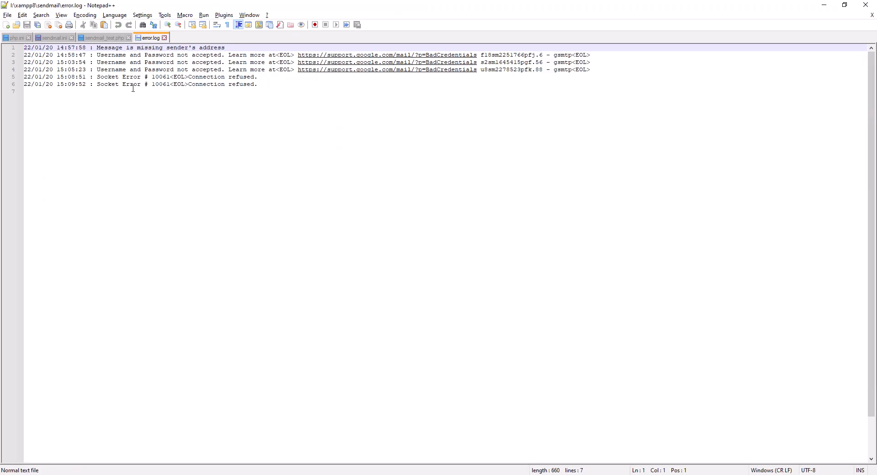
pyautogui.click(109, 48)
pyautogui.click(145, 48)
pyautogui.click(116, 54)
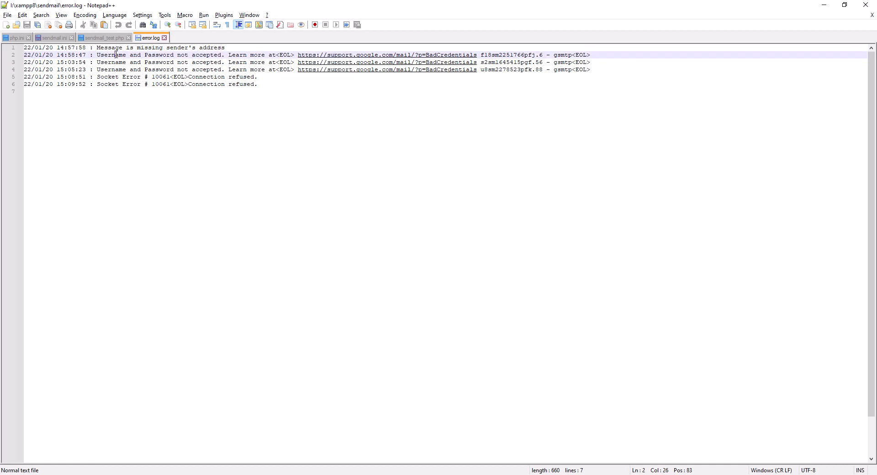
pyautogui.click(163, 55)
pyautogui.click(108, 77)
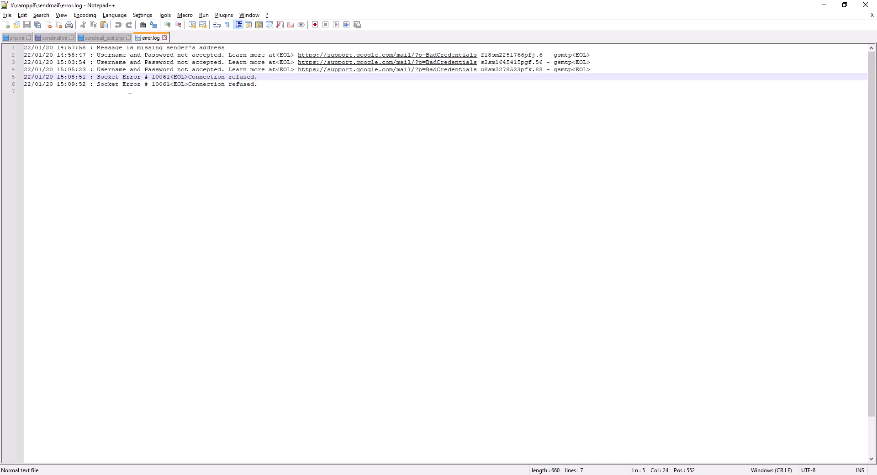
# - Switch to the running PowerPoint slide show and advance from the SMTP slide to the "Setting – Part 1" slide
pyautogui.hotkey('alt', 'Tab')
pyautogui.hotkey('alt', 'Tab')
pyautogui.hotkey('alt', 'Tab')
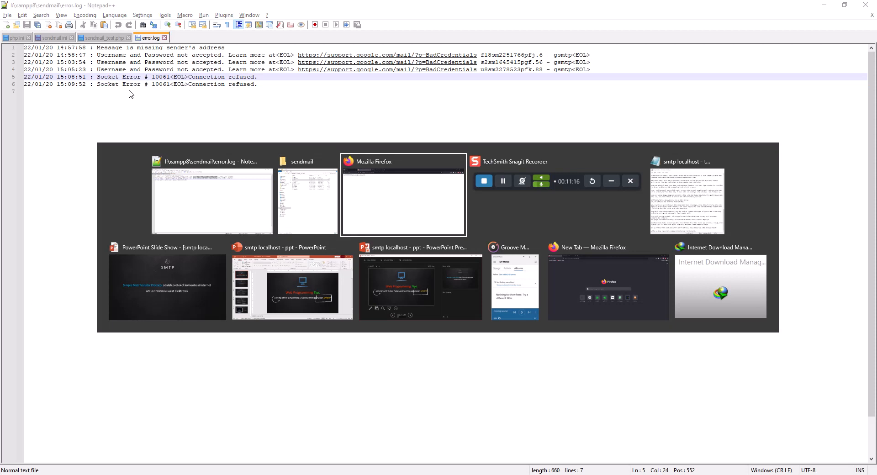
pyautogui.hotkey('alt', 'Tab')
pyautogui.hotkey('alt', 'Tab')
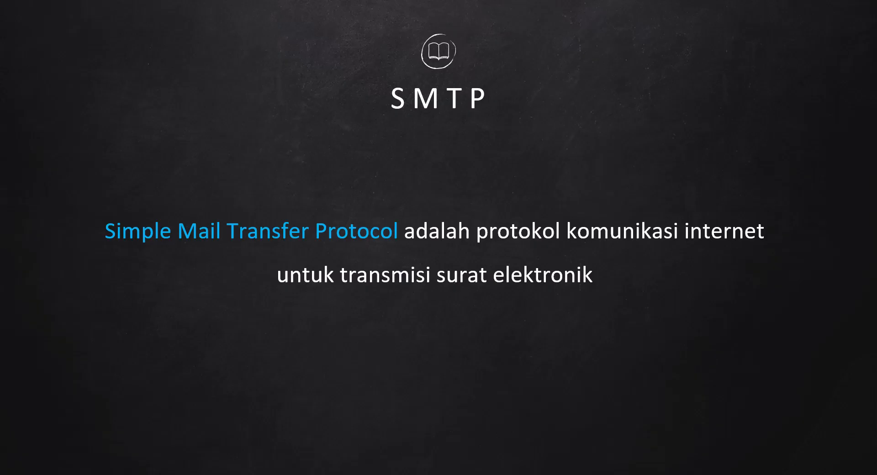
pyautogui.press('Right')
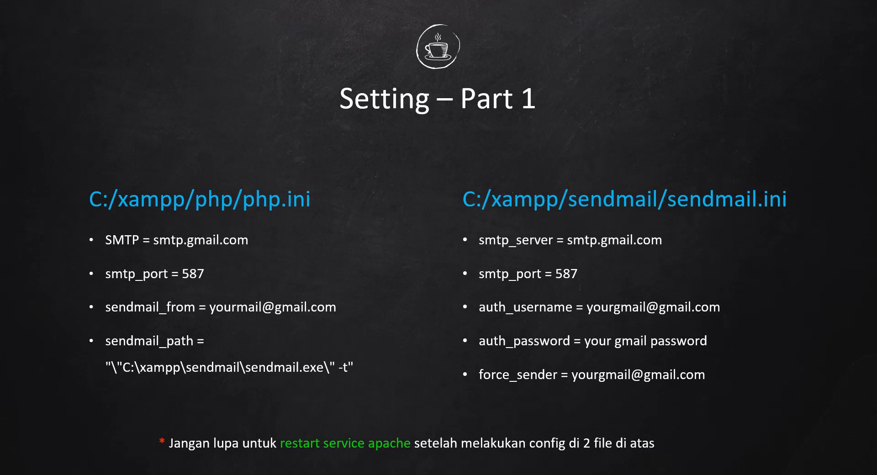